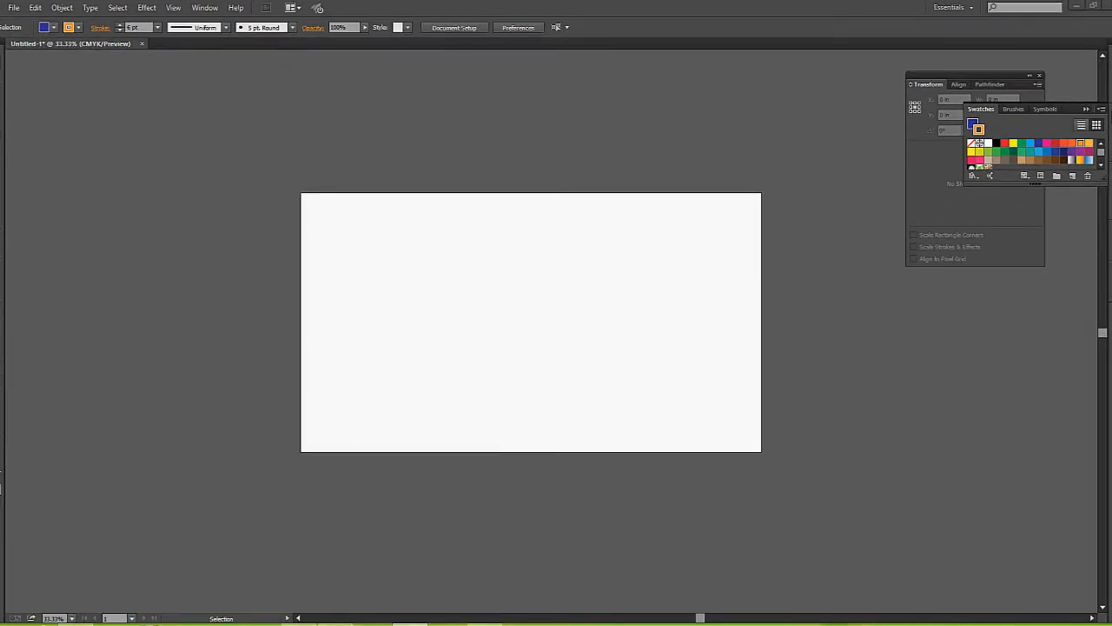
Create an area text frame about 20.7 by 8 in on the artboard containing "hello autocad".
key(t)
drag(398, 258, 695, 371)
text(hello autocad)
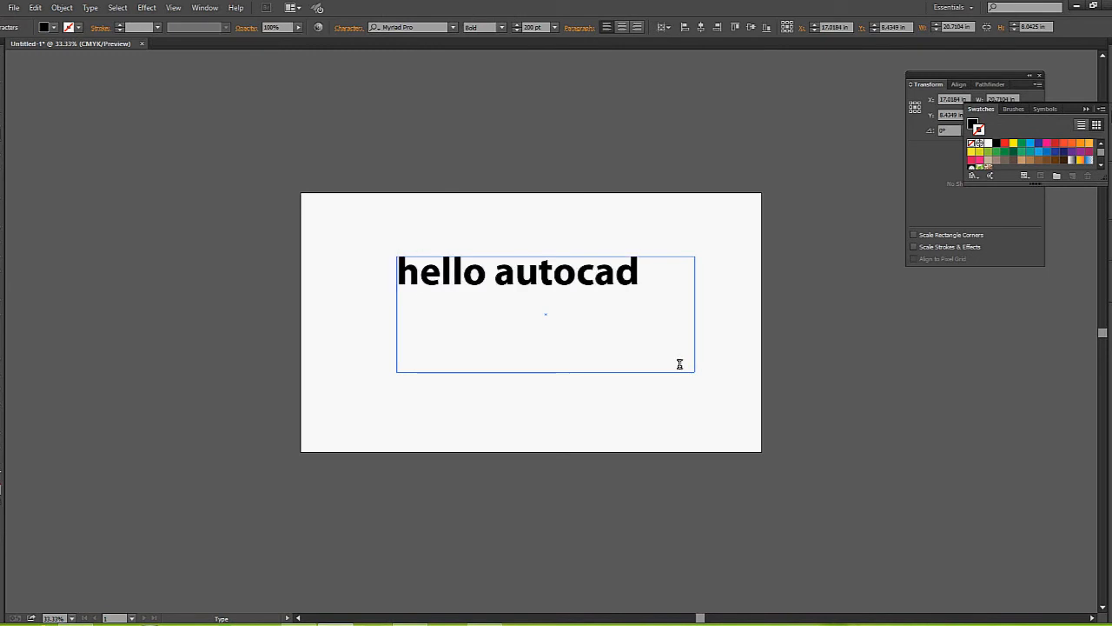
Give the whole "hello autocad" text a red-orange stroke and a light blue fill from the swatches.
drag(650, 271, 316, 279)
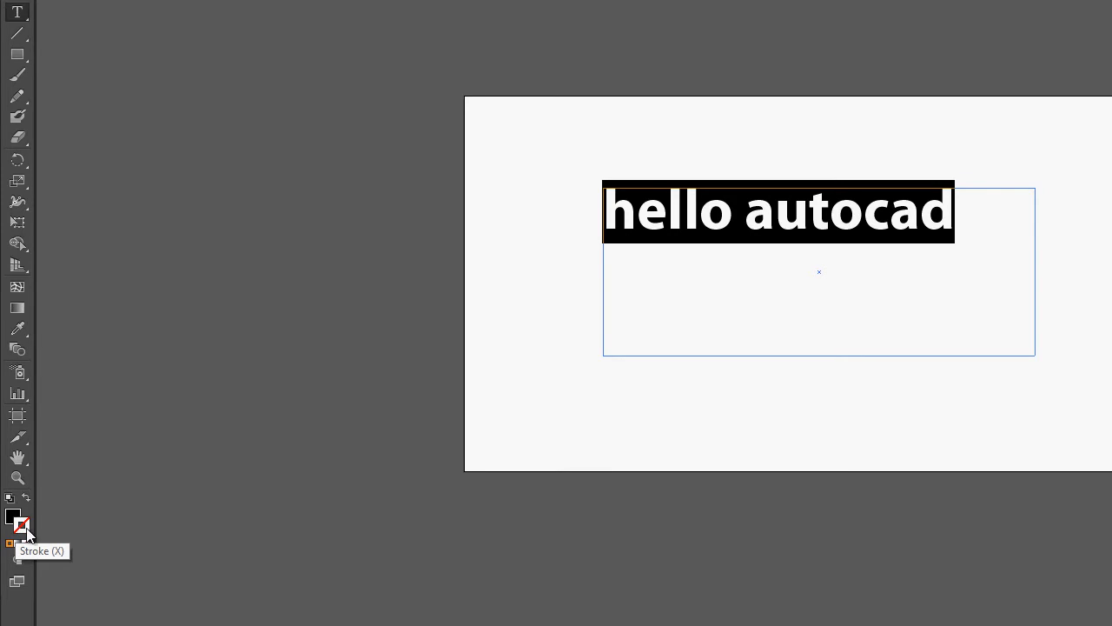
click(1016, 61)
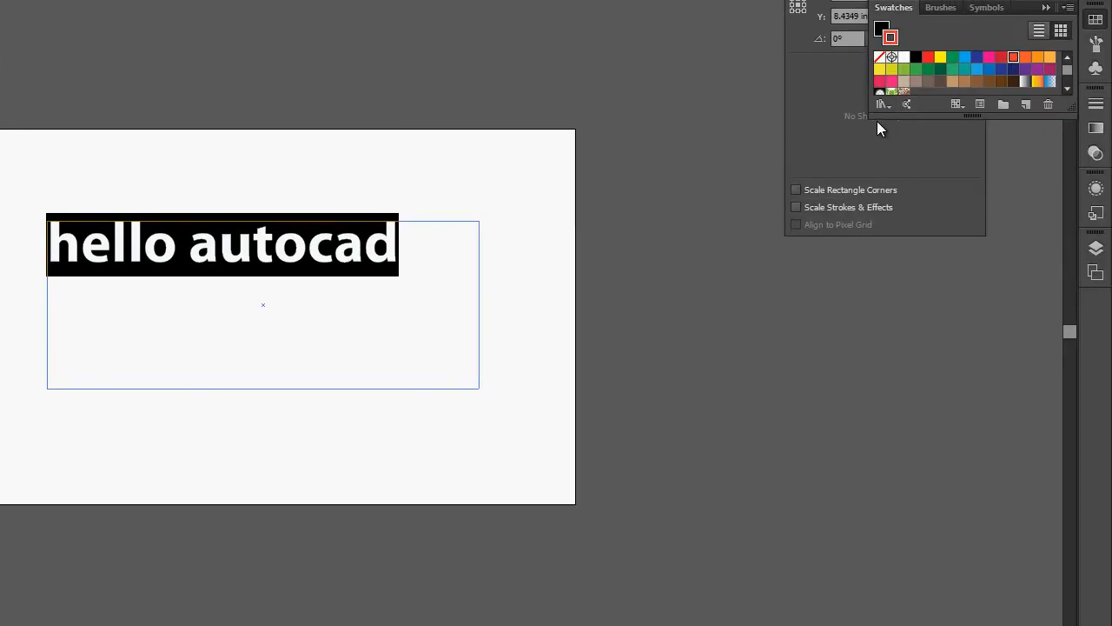
drag(873, 113, 806, 224)
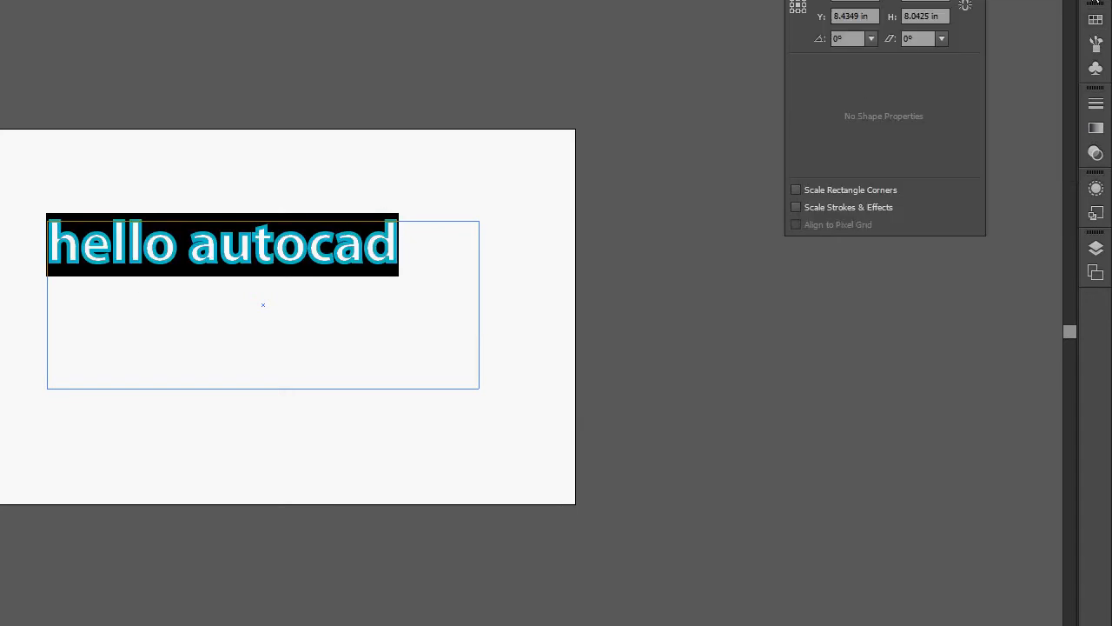
click(1096, 19)
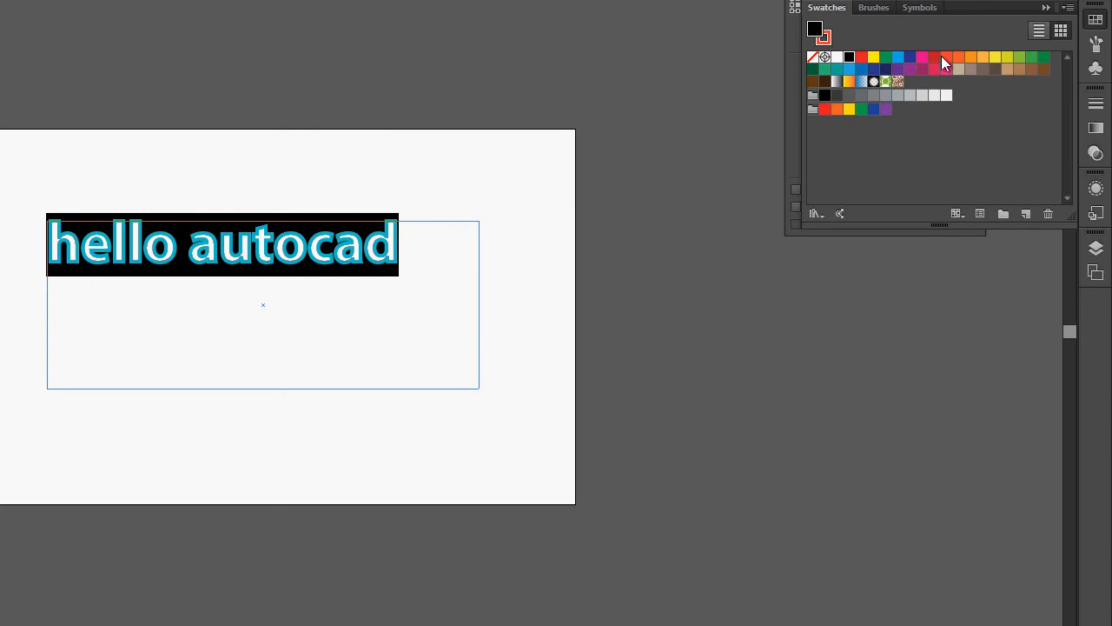
click(898, 57)
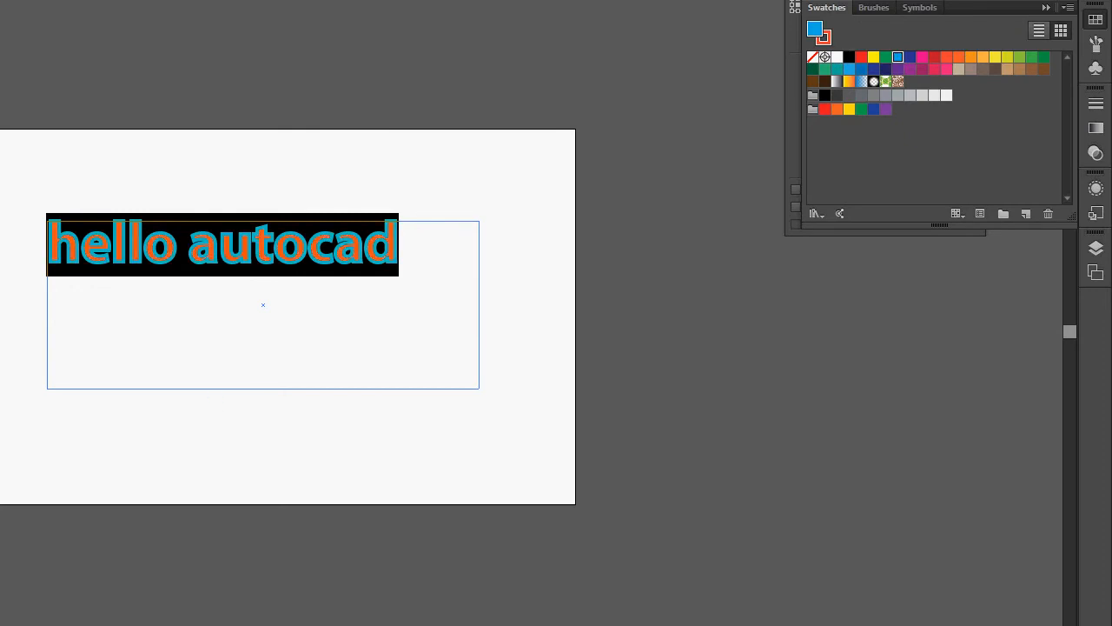
Move the text frame slightly lower on the artboard and shrink it to fit closely around the single line of text.
key(Escape)
click(197, 387)
drag(298, 259, 323, 307)
drag(236, 310, 214, 306)
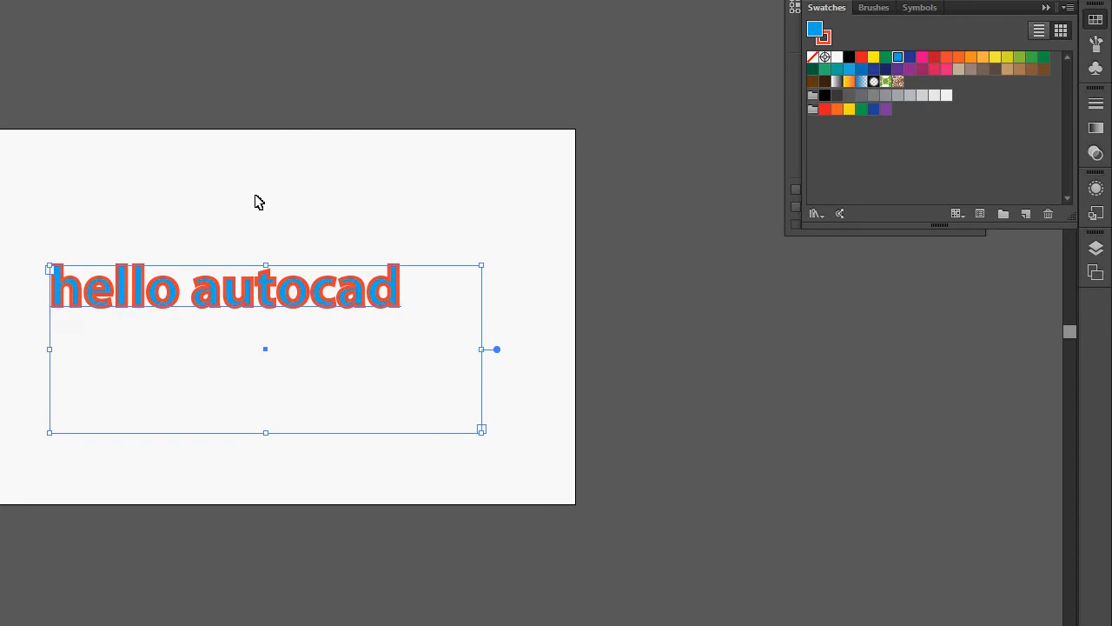
drag(483, 433, 421, 319)
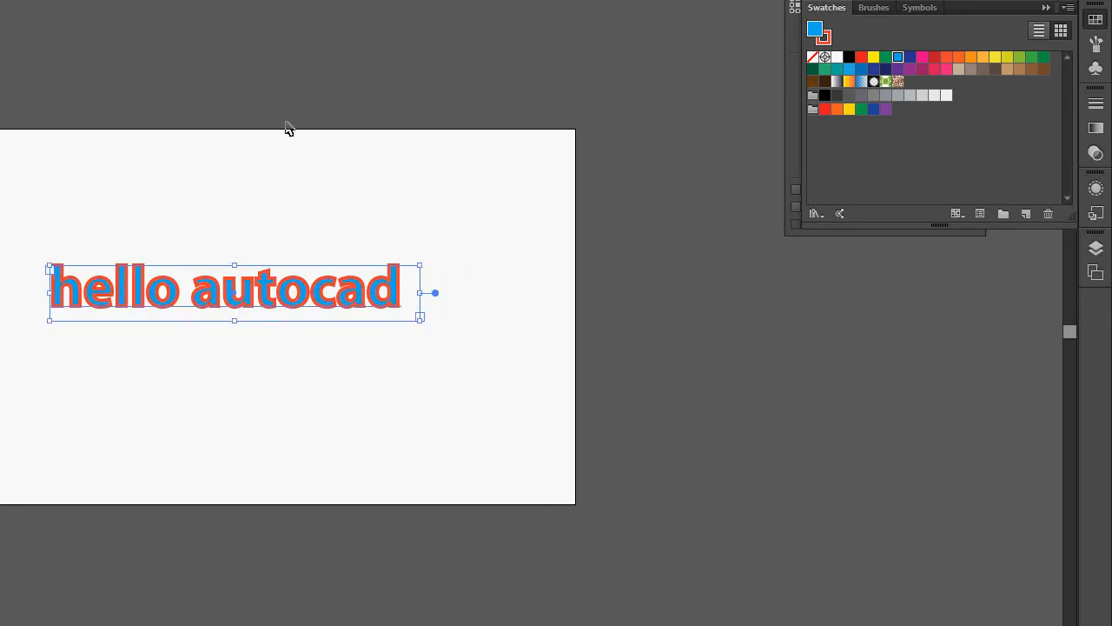
Start an envelope warp on the text with preview on, try the Flag style and settle on FishEye.
click(984, 4)
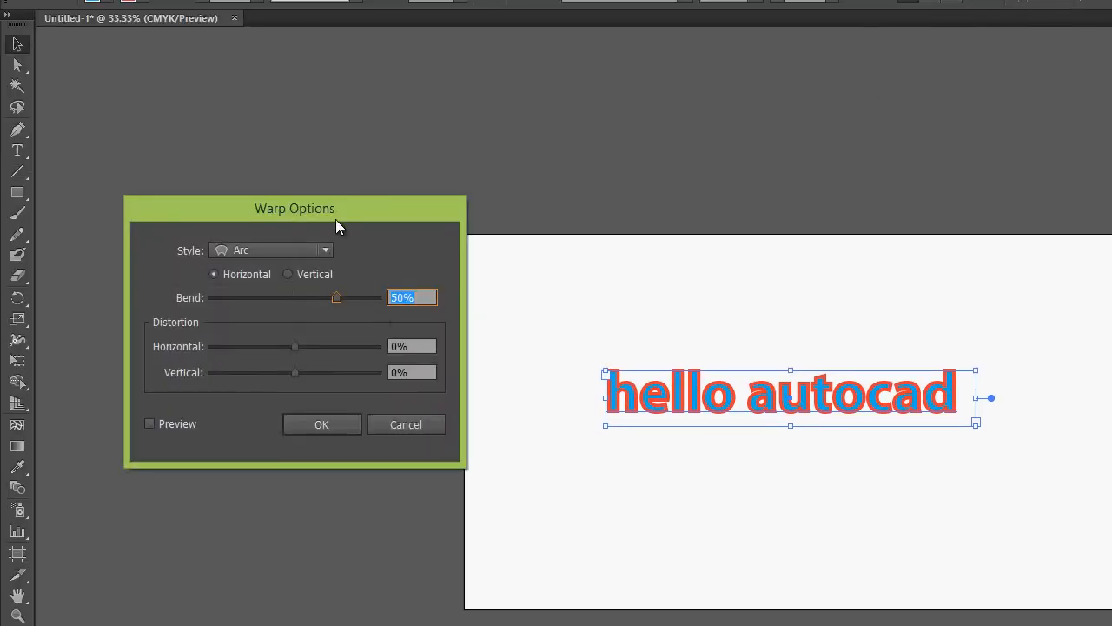
drag(335, 219, 326, 164)
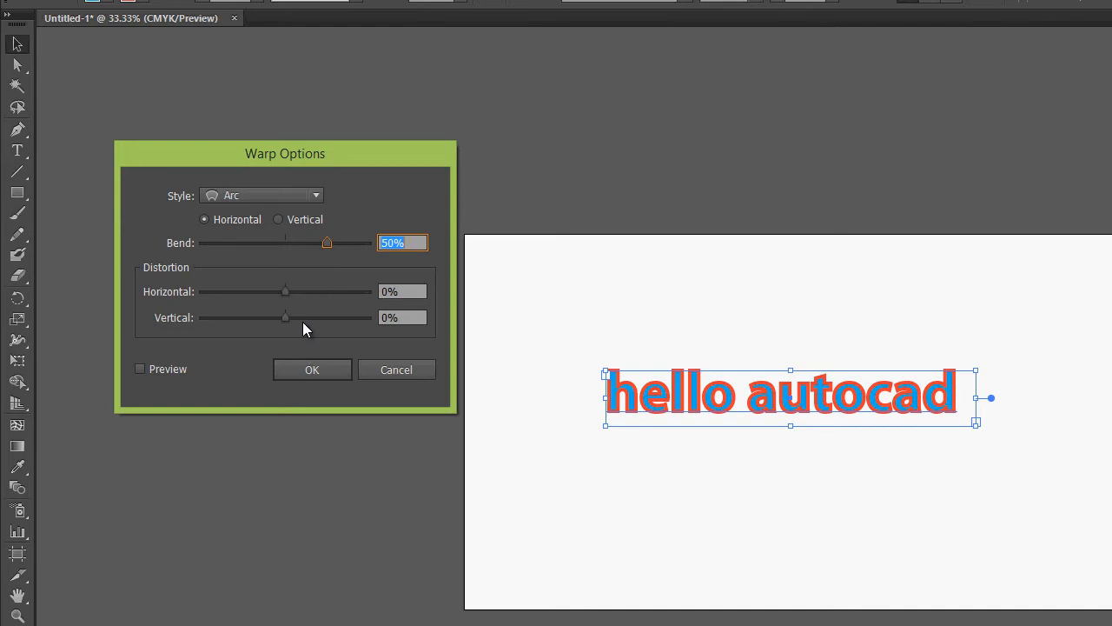
click(140, 368)
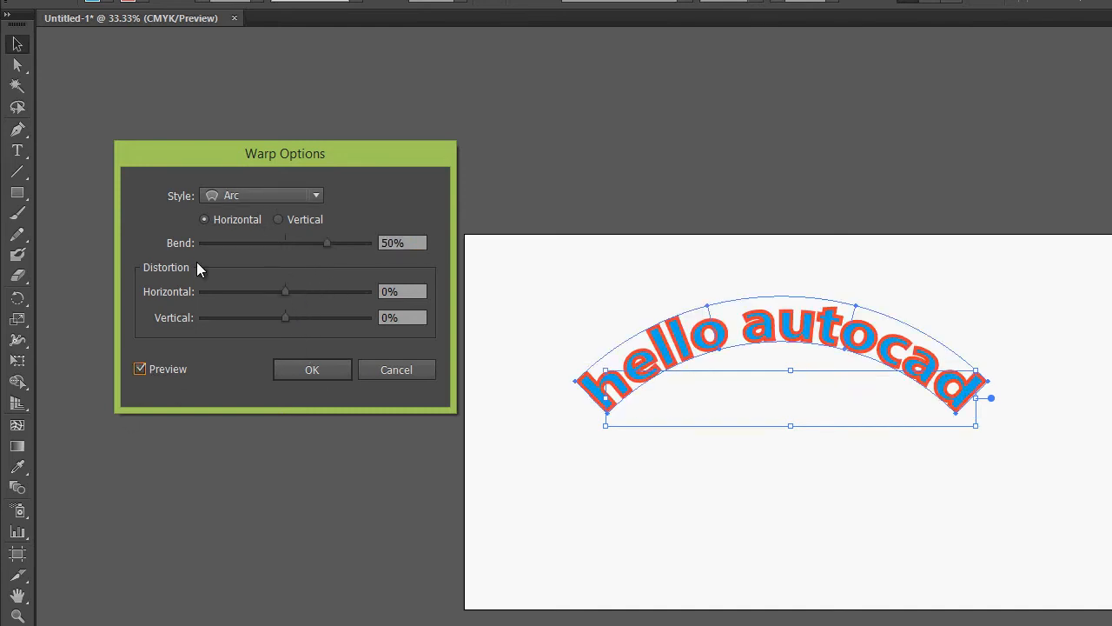
click(289, 195)
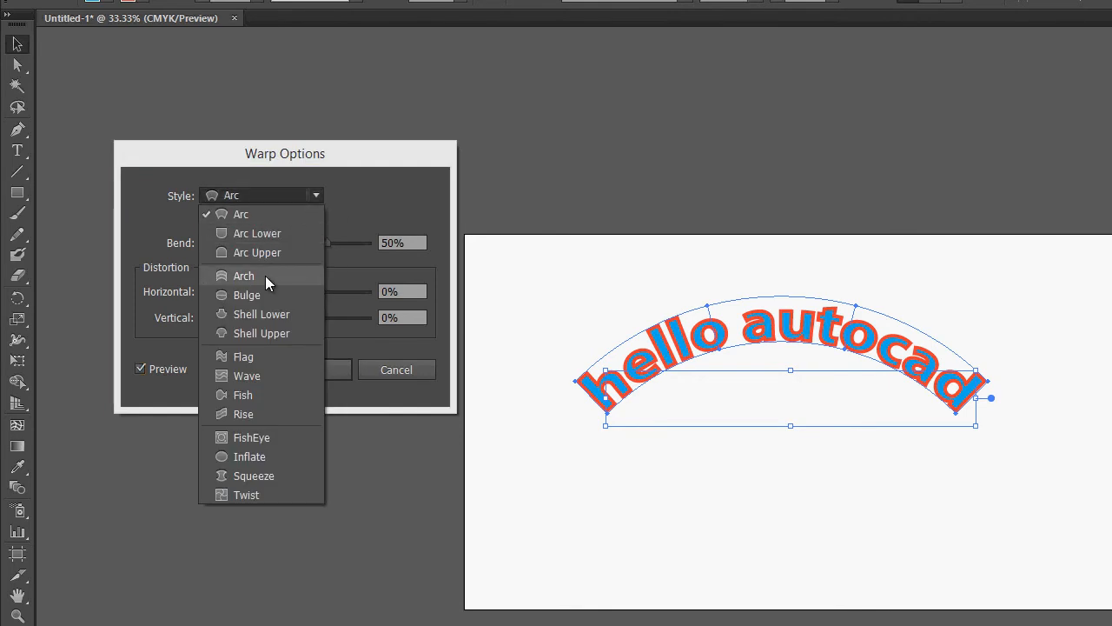
click(243, 357)
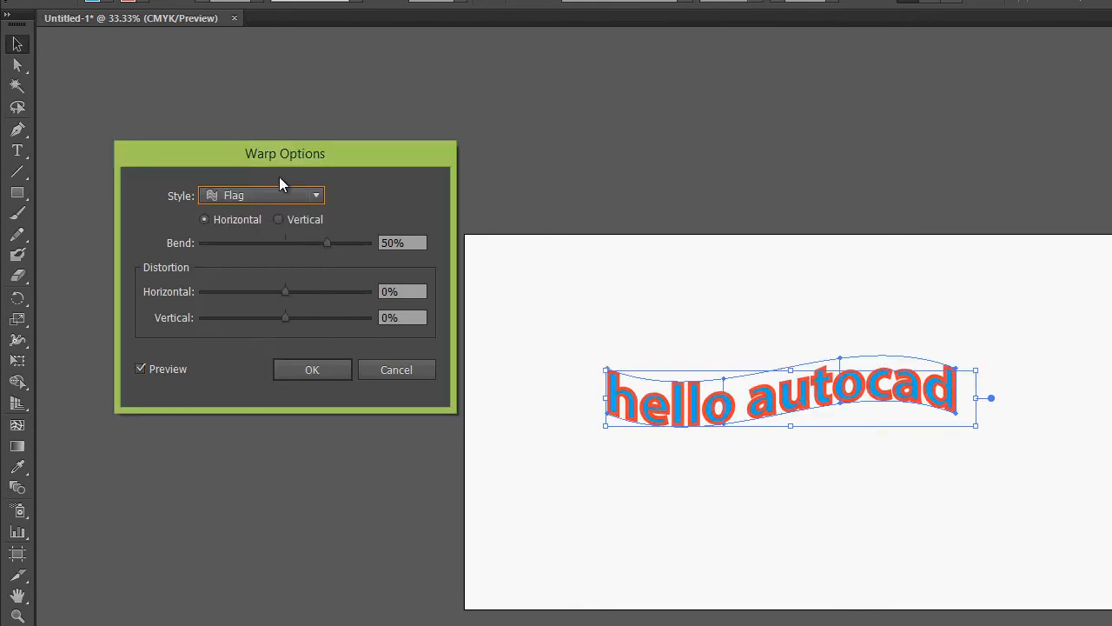
click(310, 194)
click(262, 438)
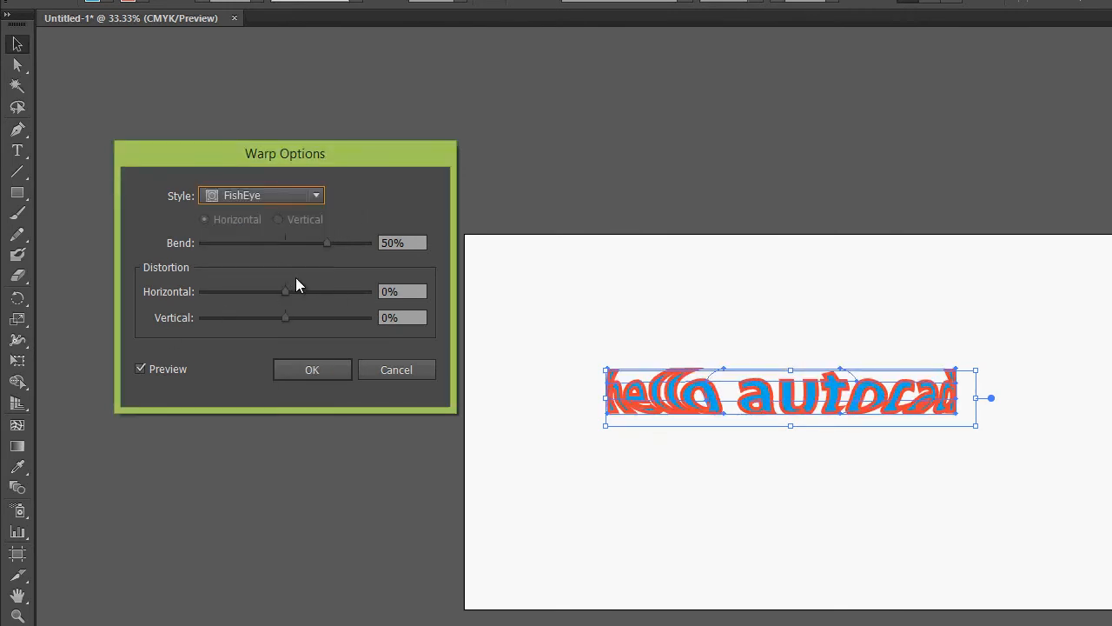
Set the FishEye warp to 100% bend, -63% horizontal and 54% vertical distortion, apply it and deselect the text.
drag(287, 290, 306, 290)
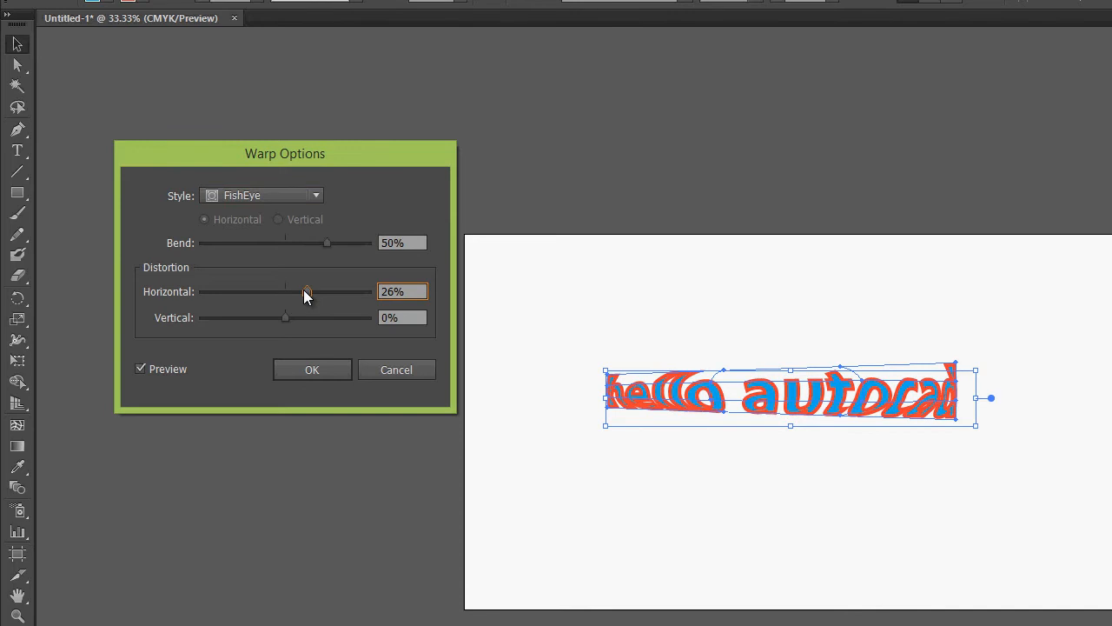
drag(332, 239, 361, 244)
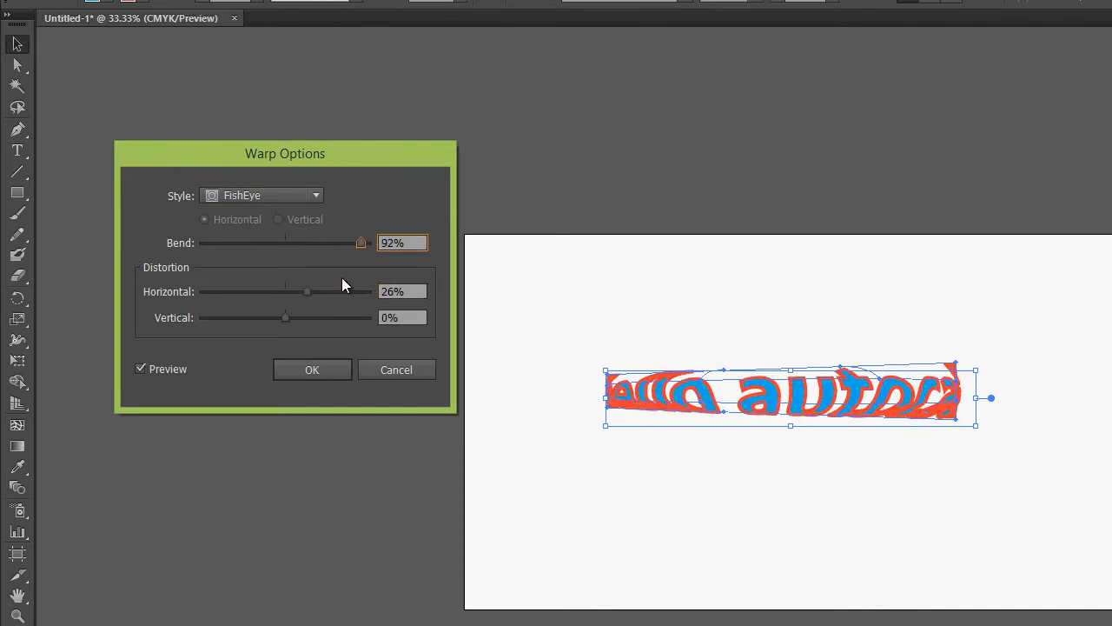
drag(307, 292, 287, 293)
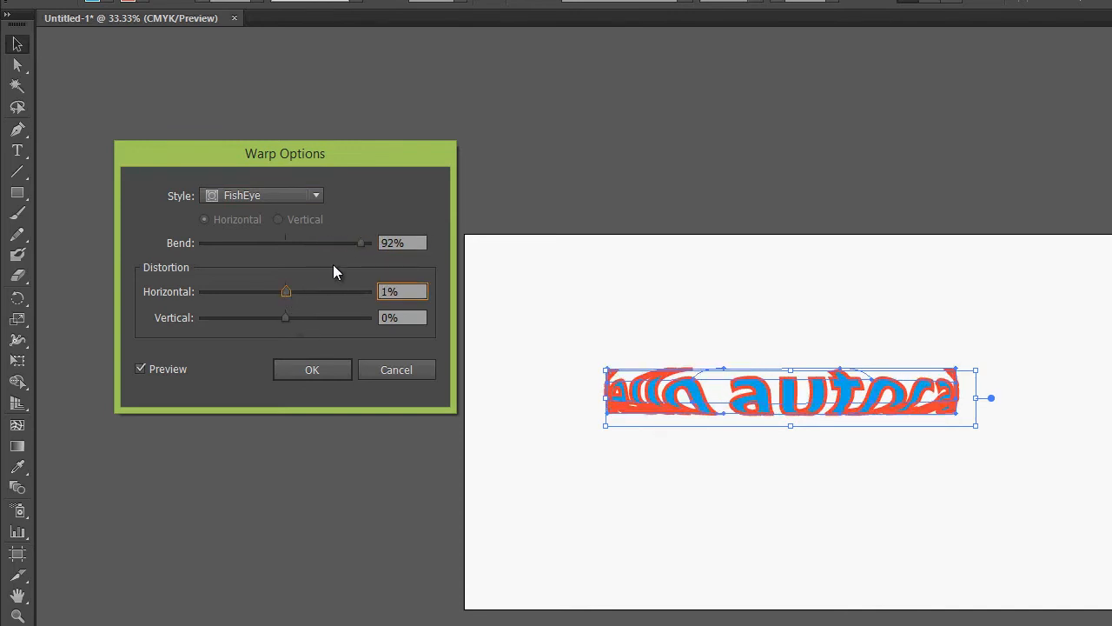
drag(361, 242, 401, 241)
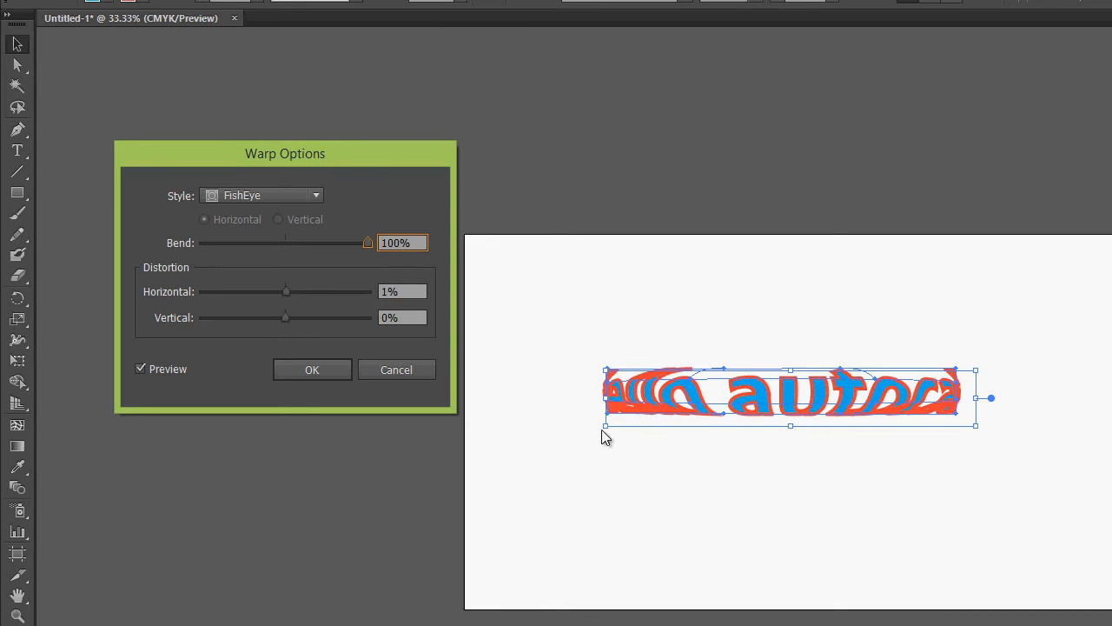
drag(287, 318, 233, 294)
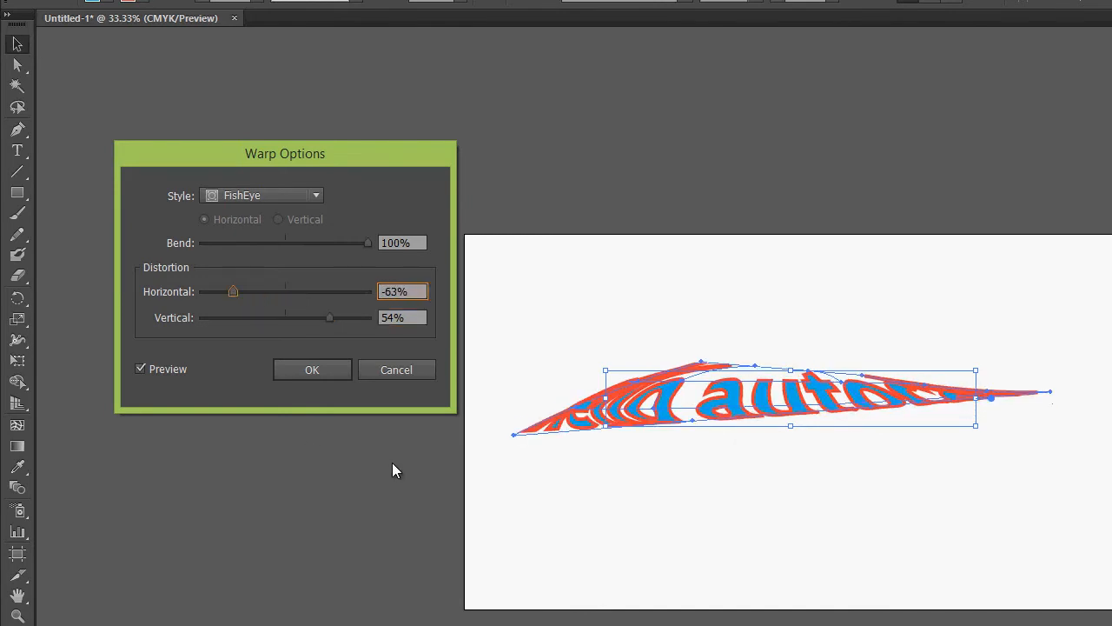
click(328, 368)
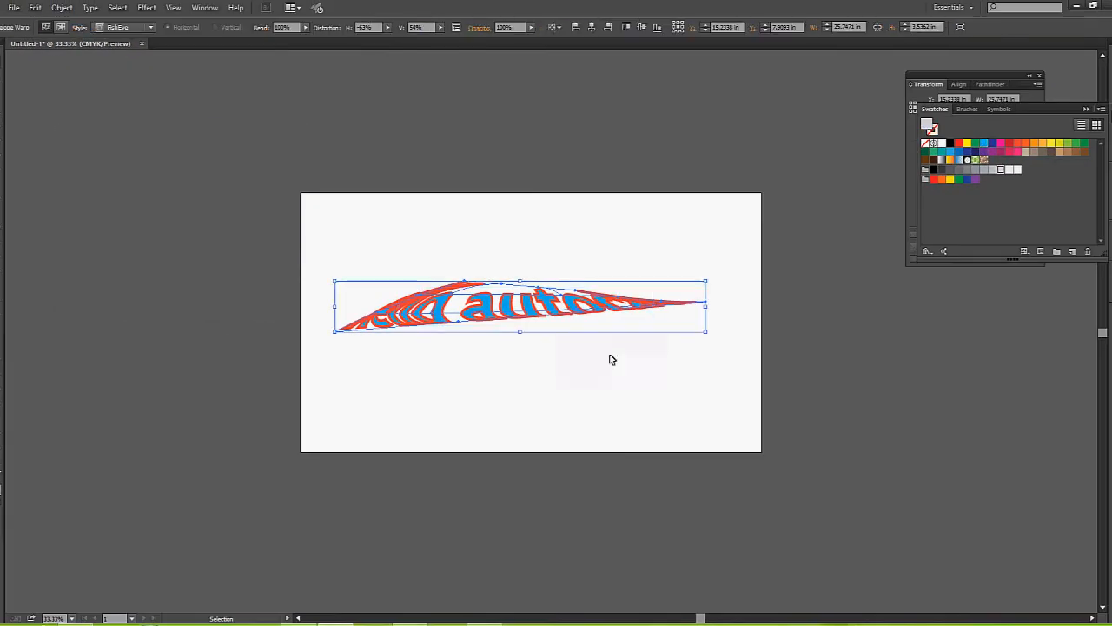
click(578, 364)
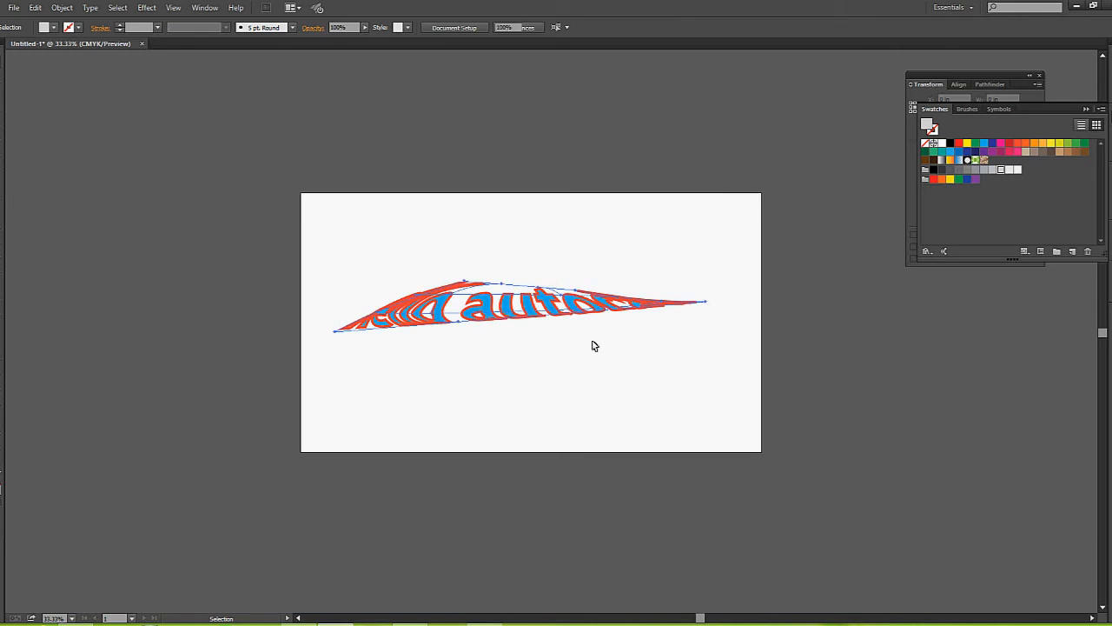
Export the warped text to the Desktop as an AutoCAD DWG named "text test", keeping the 2010/2011/2012 version and default export options.
click(498, 311)
click(13, 7)
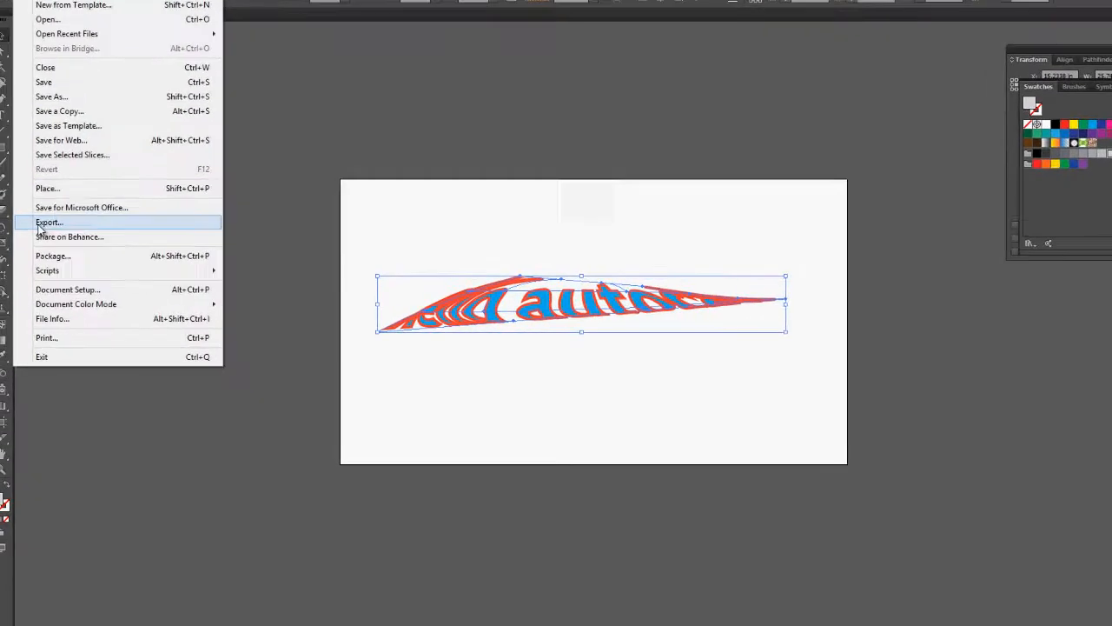
click(41, 224)
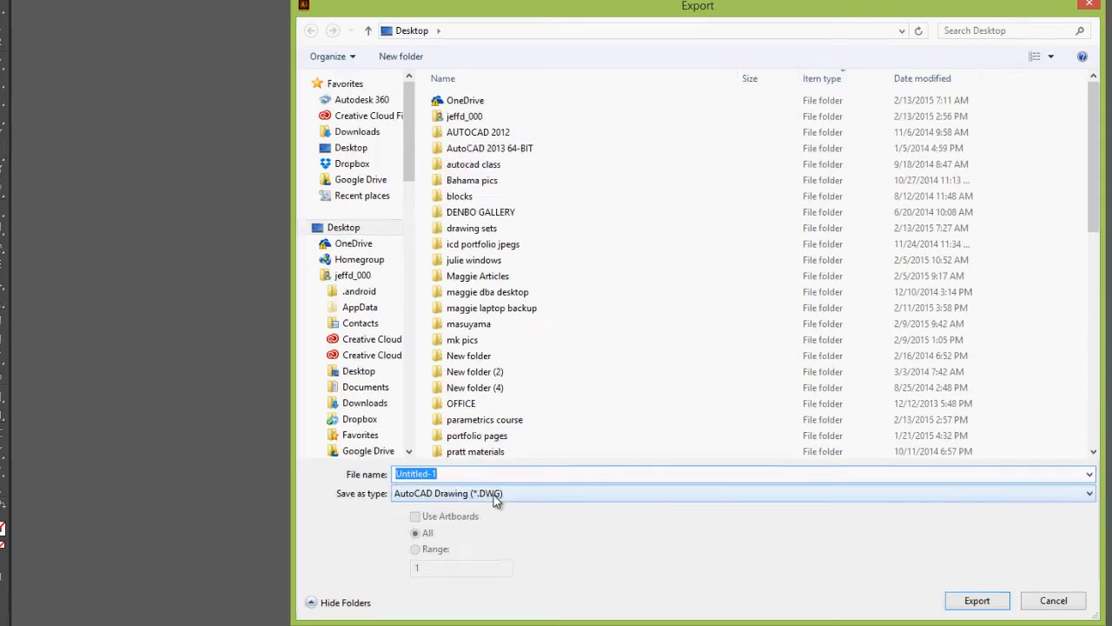
text(t)
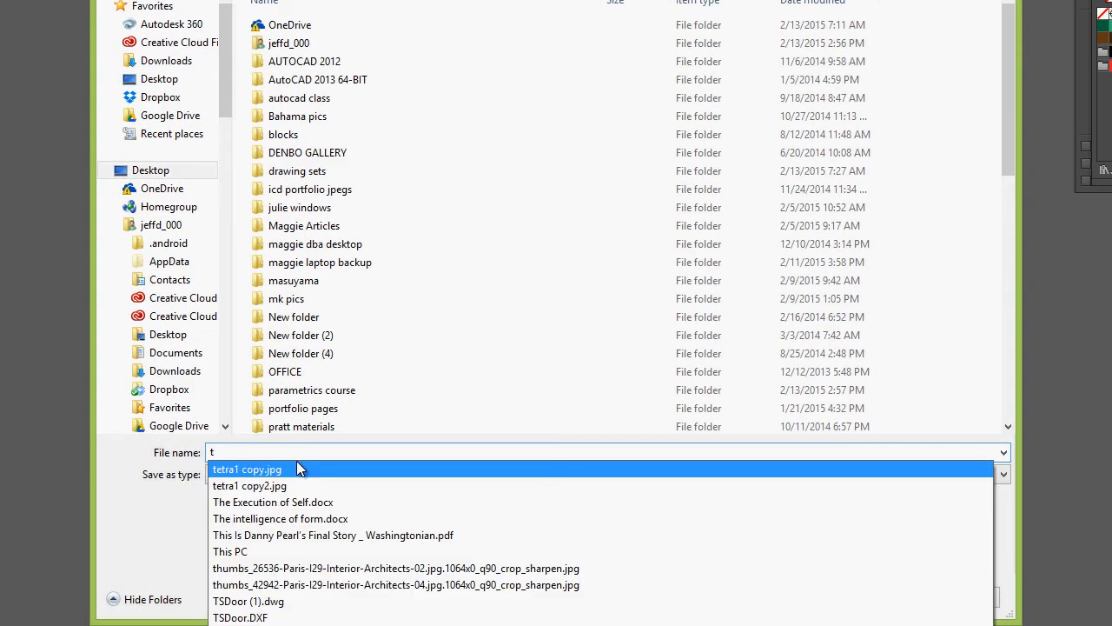
text(ext test)
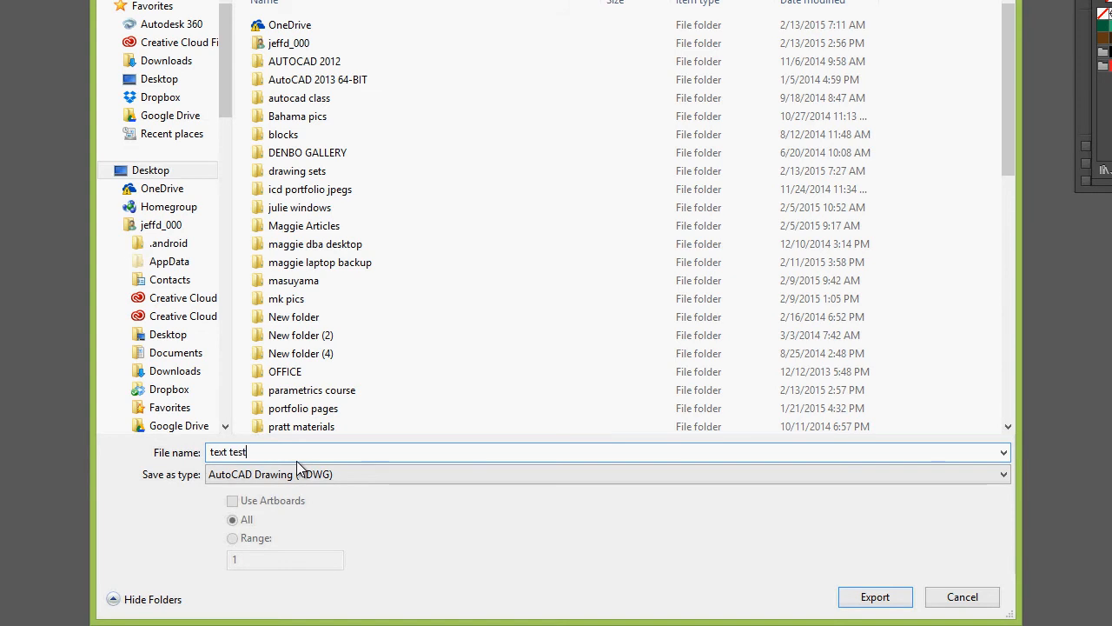
click(875, 598)
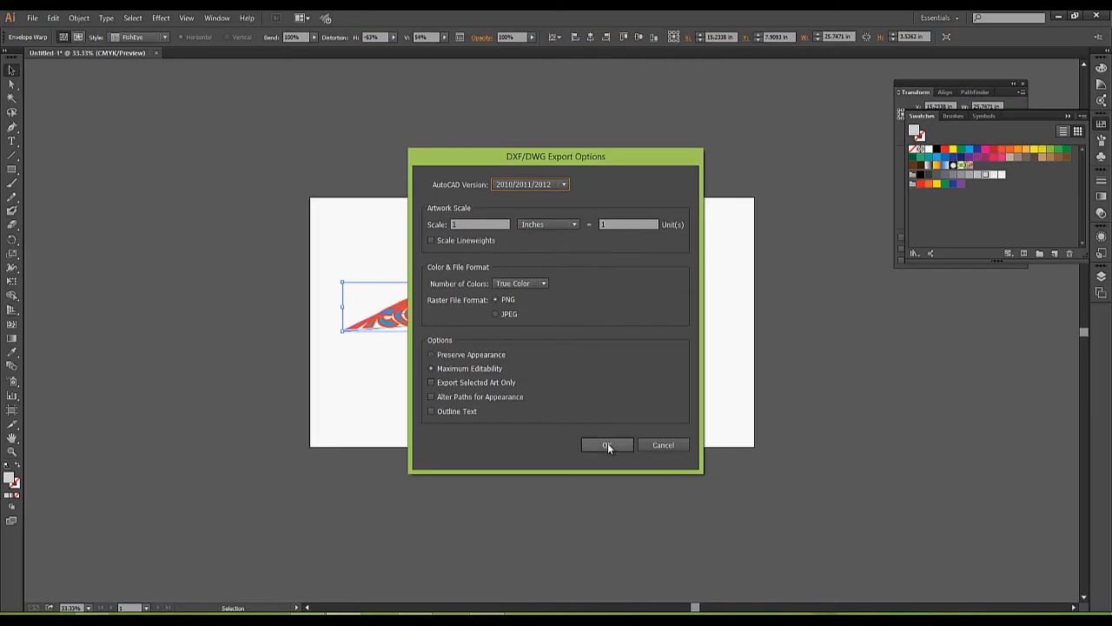
click(606, 445)
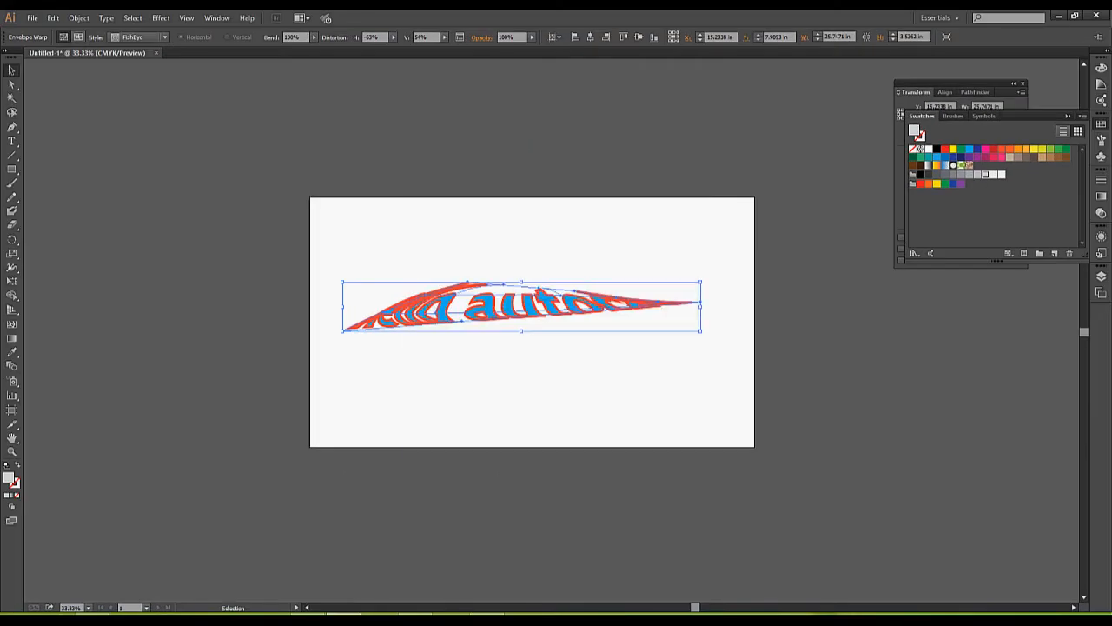
Switch to AutoCAD and open the "text test" drawing from the Desktop, continuing despite its foreign DWG origin.
click(307, 614)
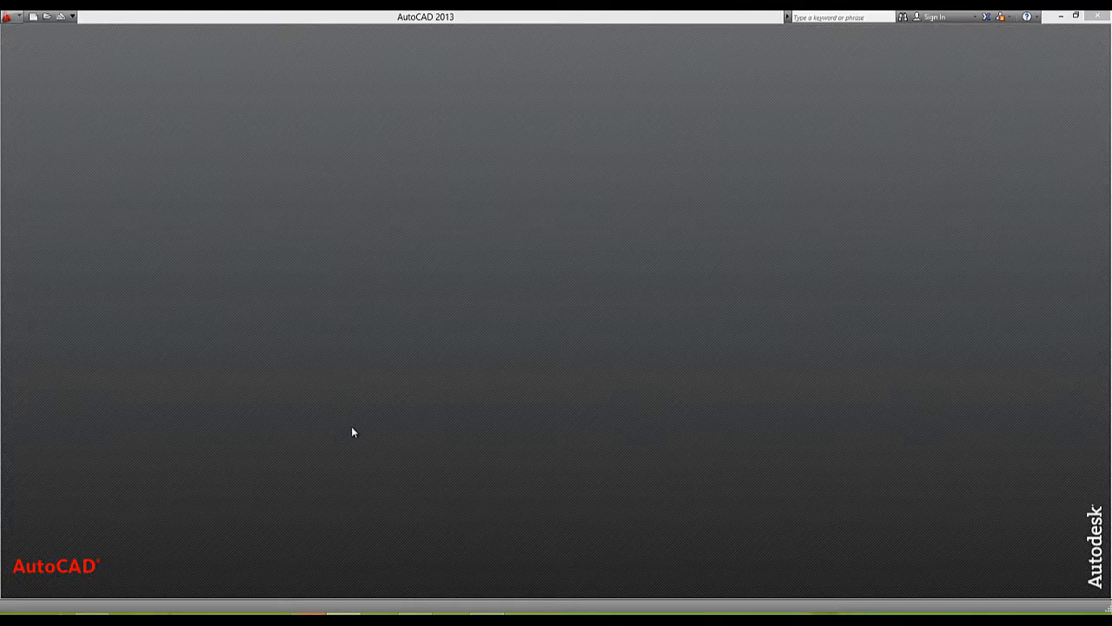
click(8, 15)
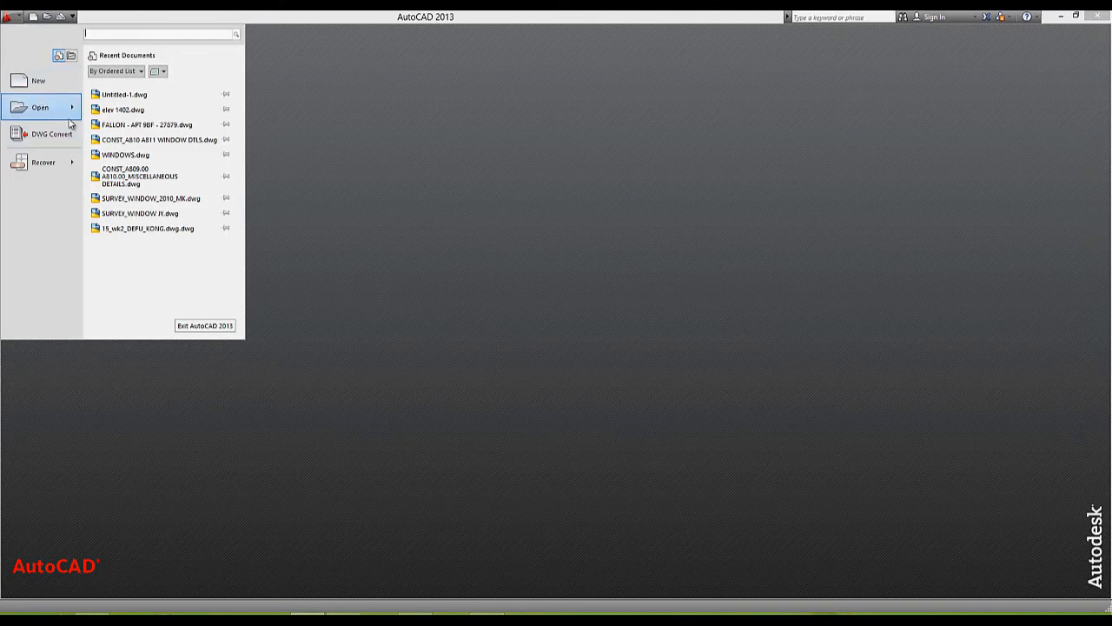
mouse_move(40, 106)
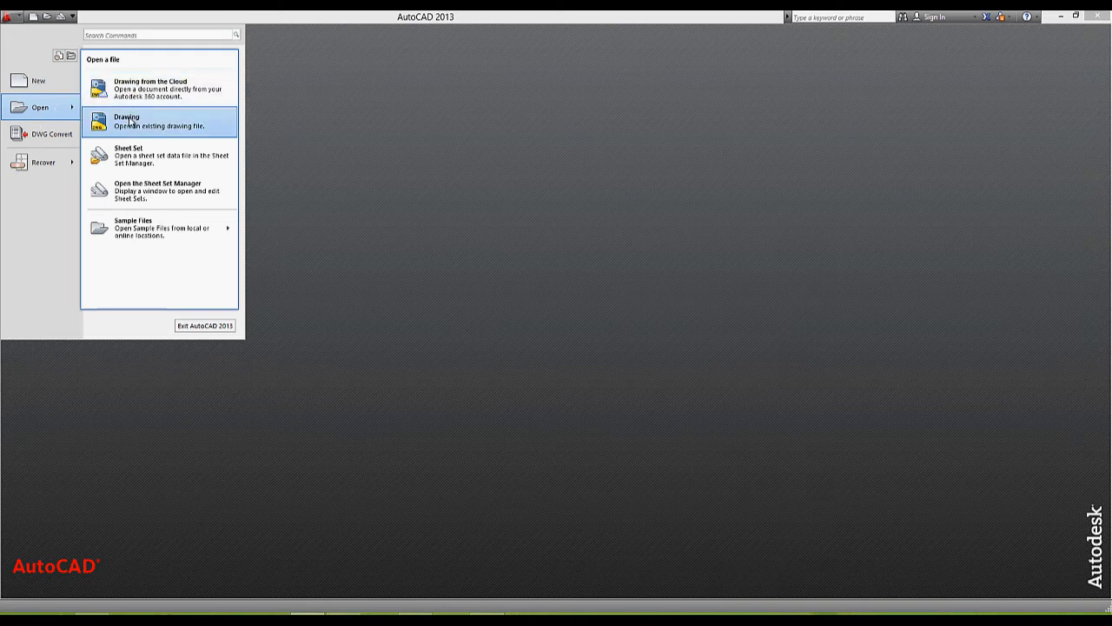
click(130, 122)
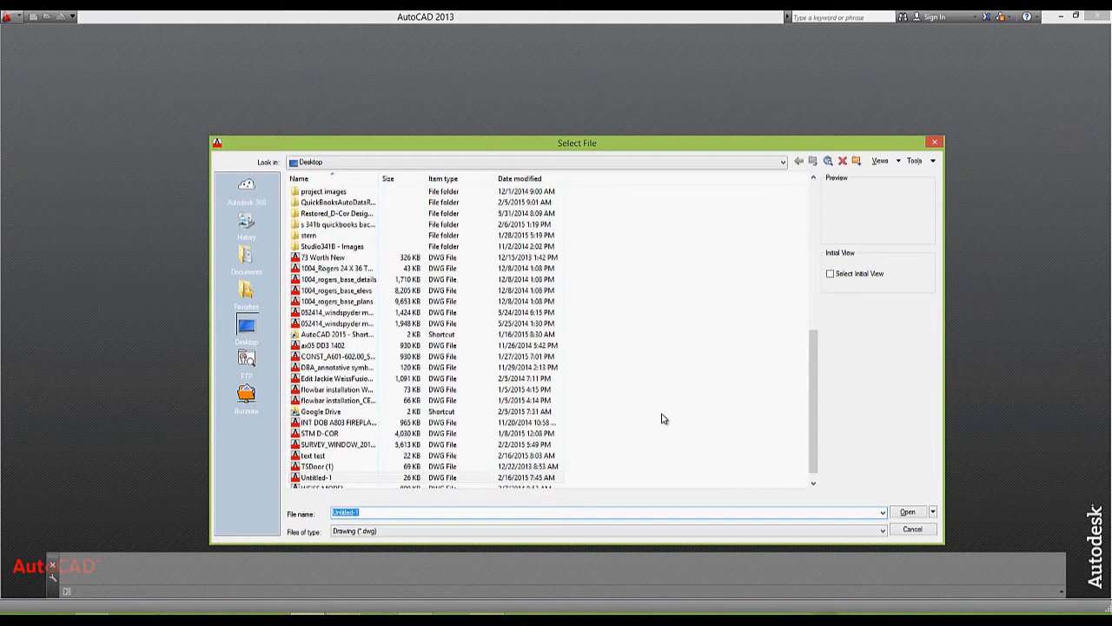
double_click(313, 455)
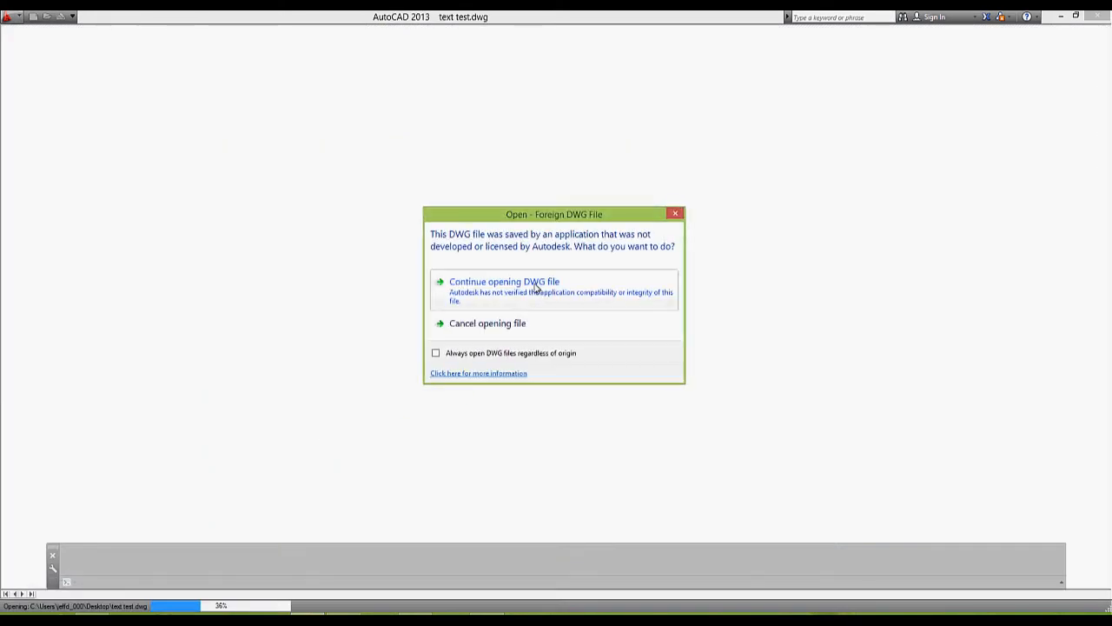
click(535, 288)
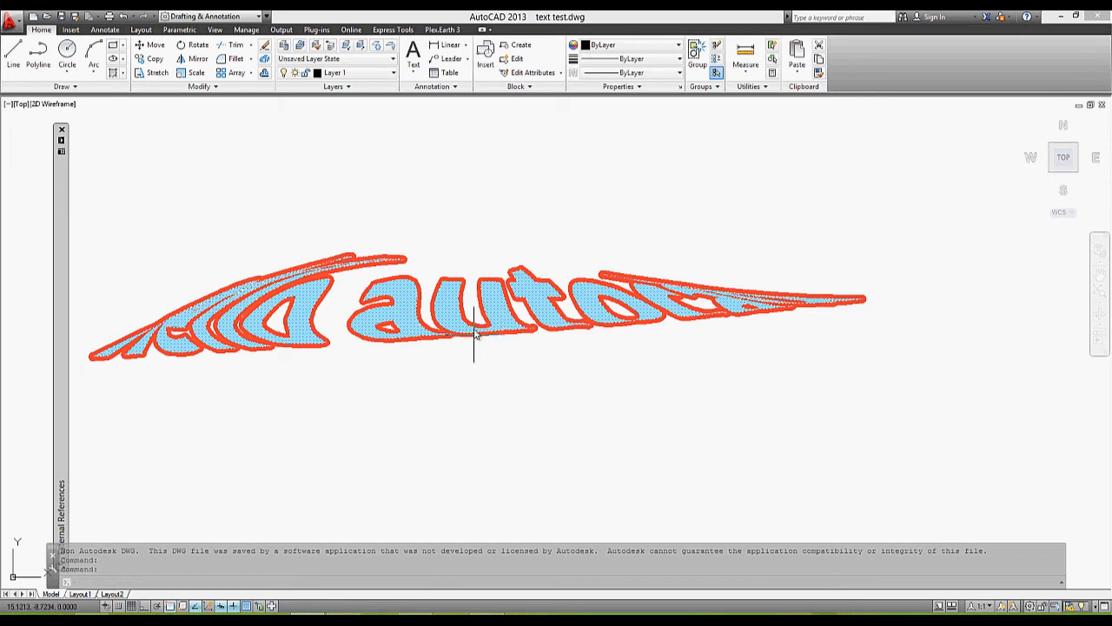
scroll(506, 311, down, 4)
middle_drag(490, 268, 552, 278)
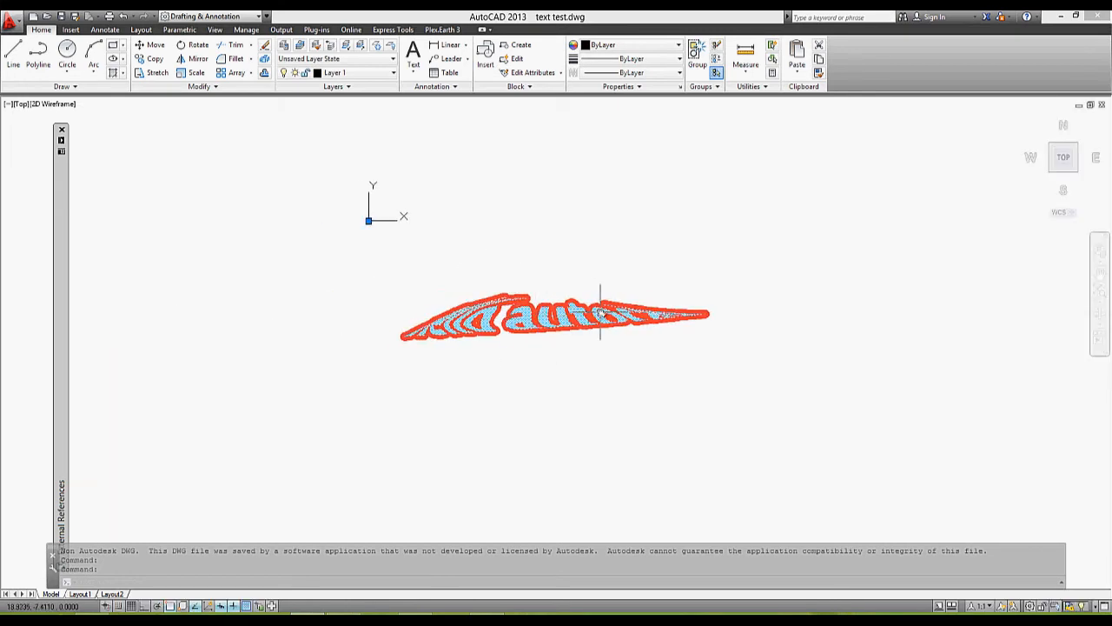
key(Escape)
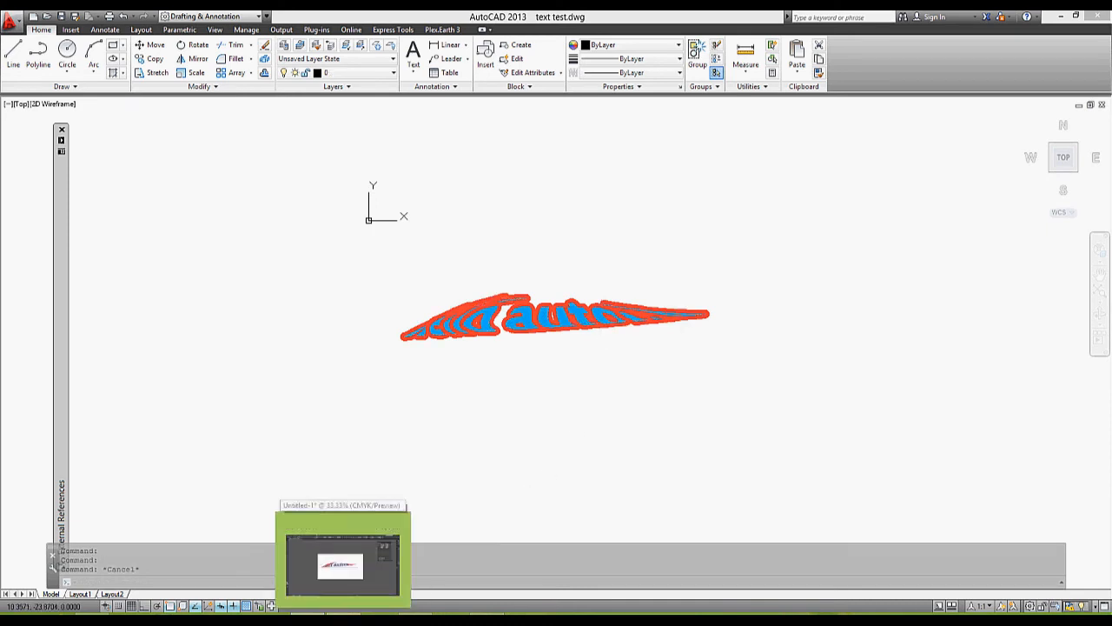
Switch to Illustrator, add the text "hello acad" below the warped lettering and move it to about the middle of the artboard.
click(345, 620)
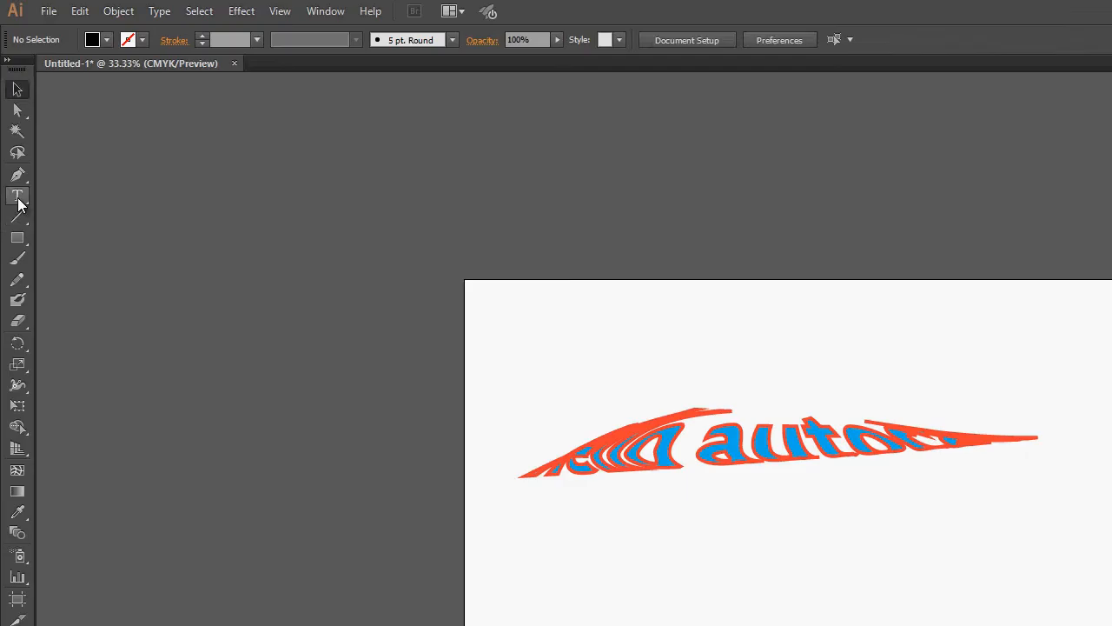
click(13, 142)
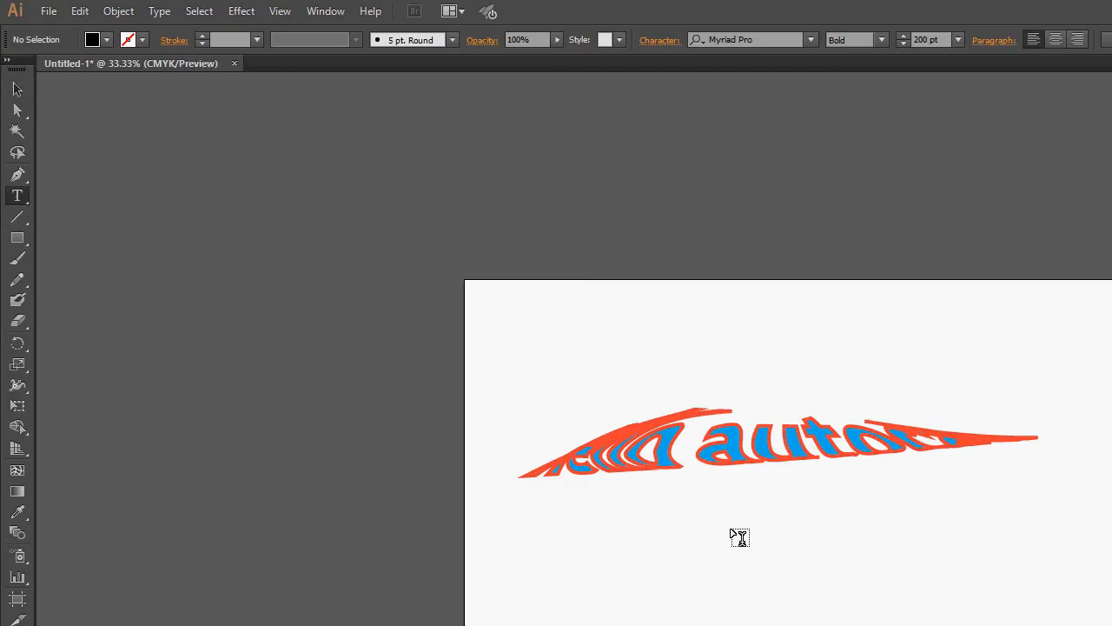
click(562, 364)
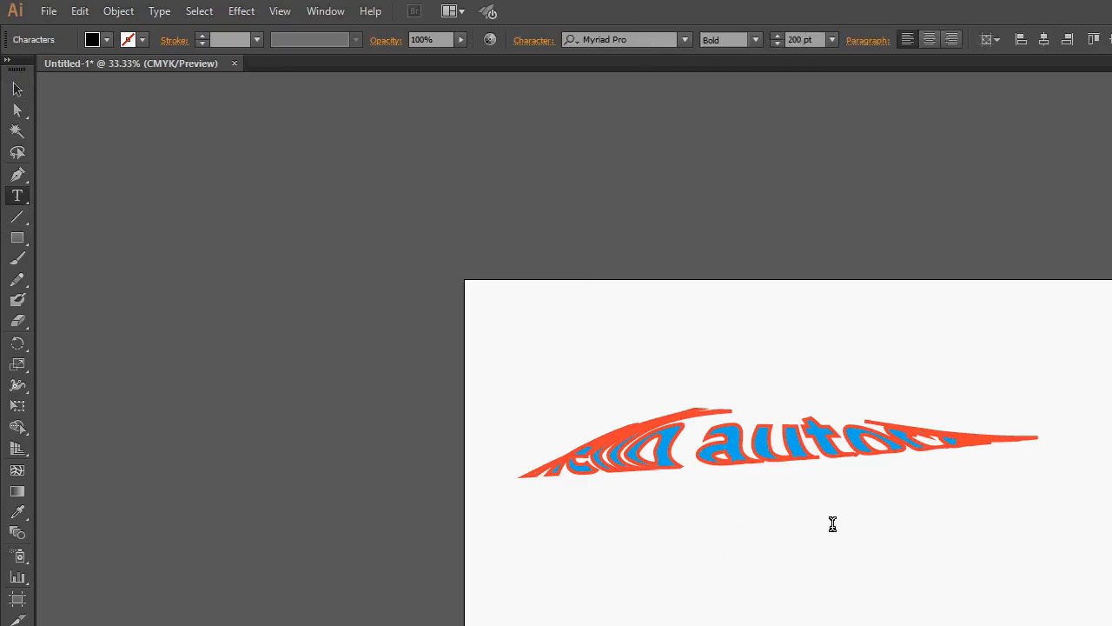
text(hello acad)
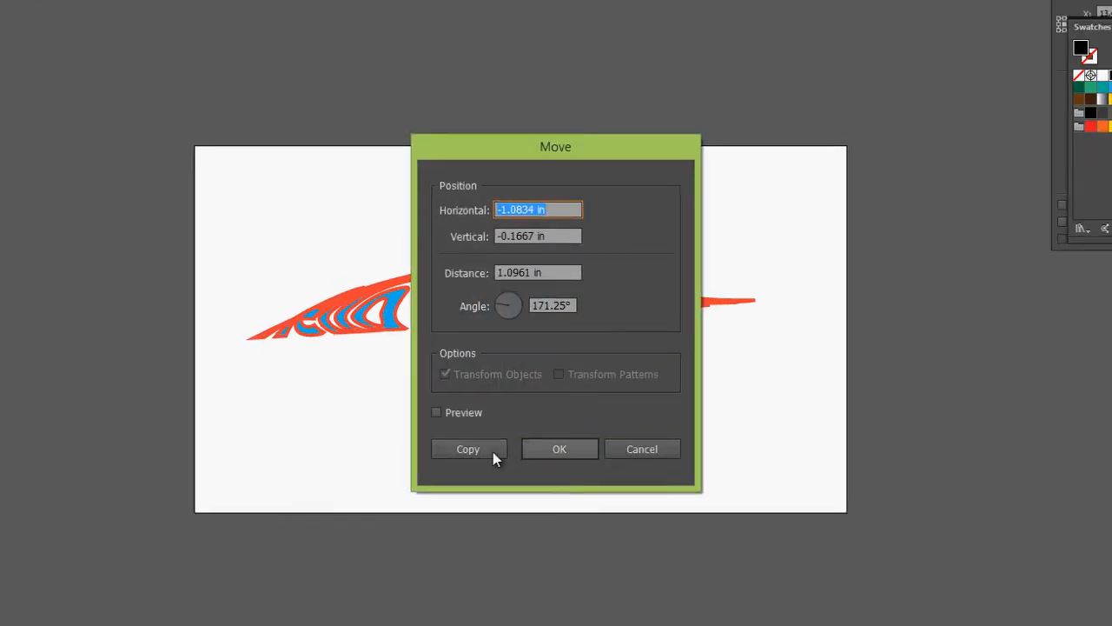
click(633, 449)
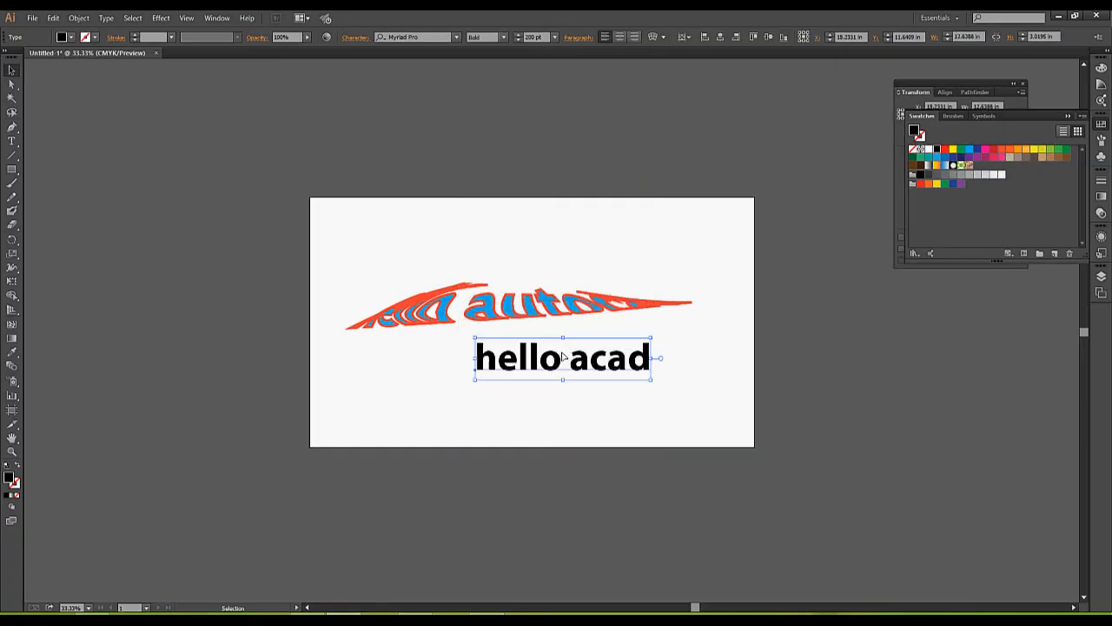
drag(563, 356, 539, 371)
Export the artwork to the Desktop as an AutoCAD DWG named "text test 2", keeping the 2010/2011/2012 version and default export options.
click(30, 18)
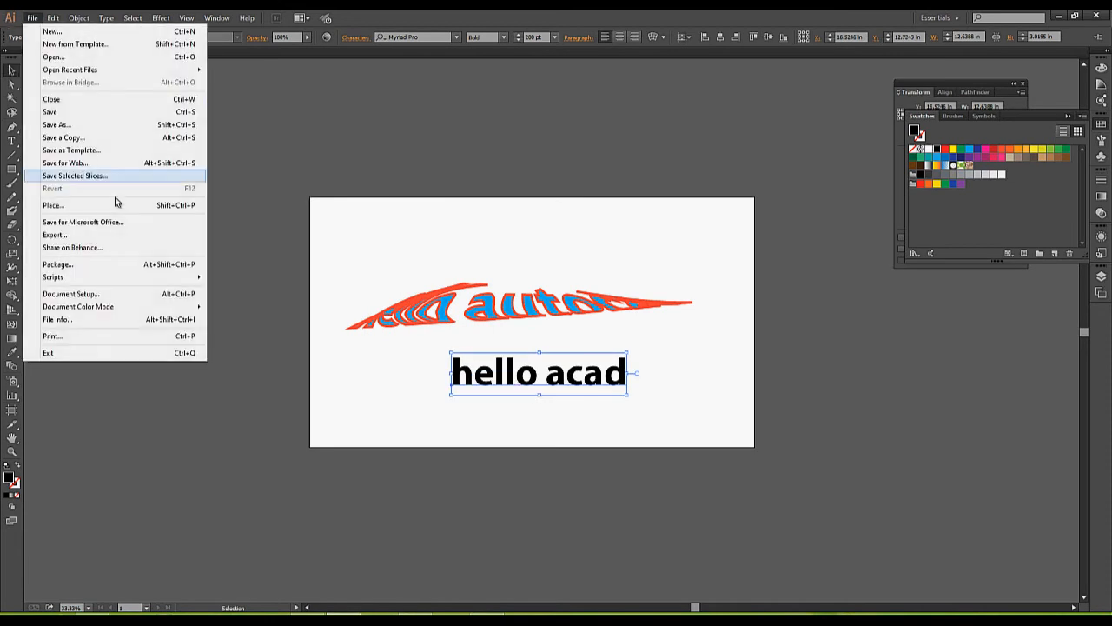
click(55, 234)
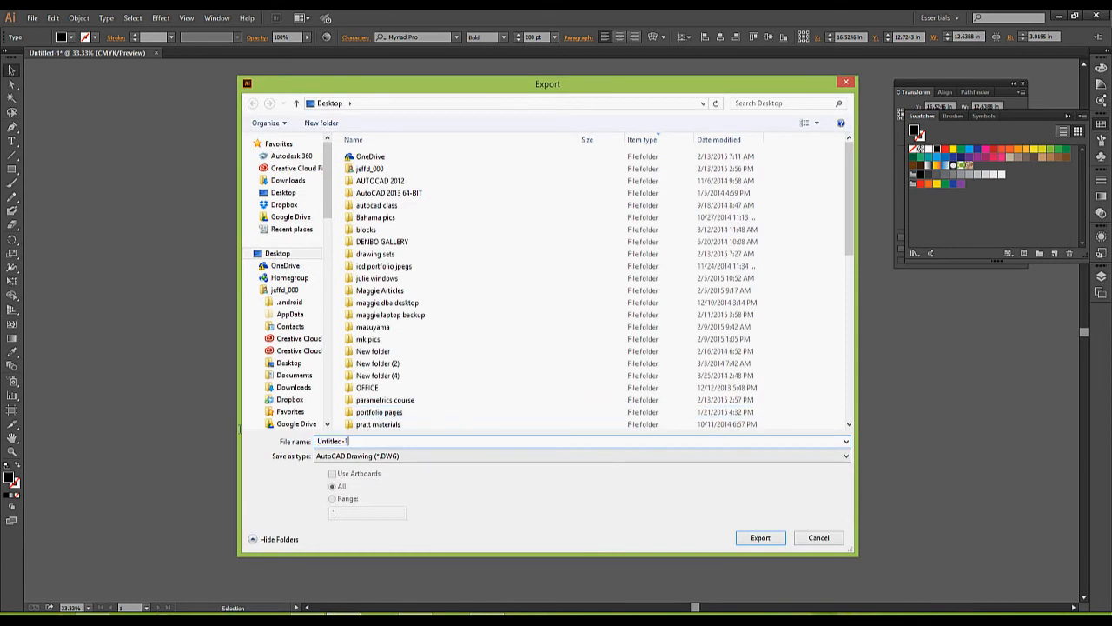
text(tes)
key(BackSpace)
key(BackSpace)
key(BackSpace)
text(text test 2)
click(763, 538)
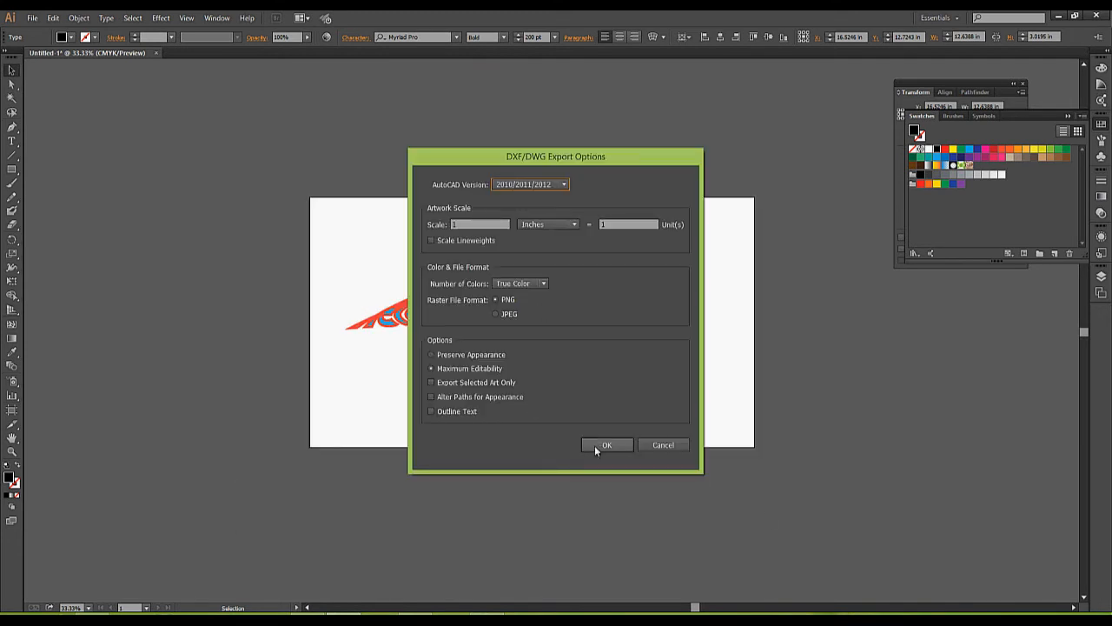
click(596, 447)
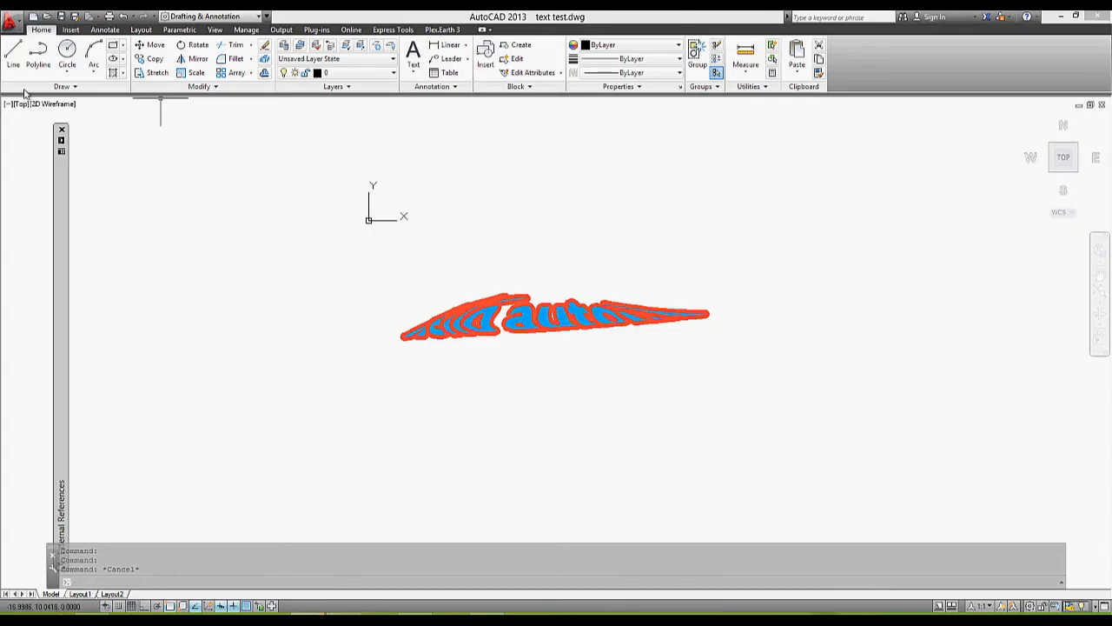
In AutoCAD, open the "text test 2" drawing from the Desktop, continuing despite its foreign DWG origin.
click(12, 22)
click(40, 297)
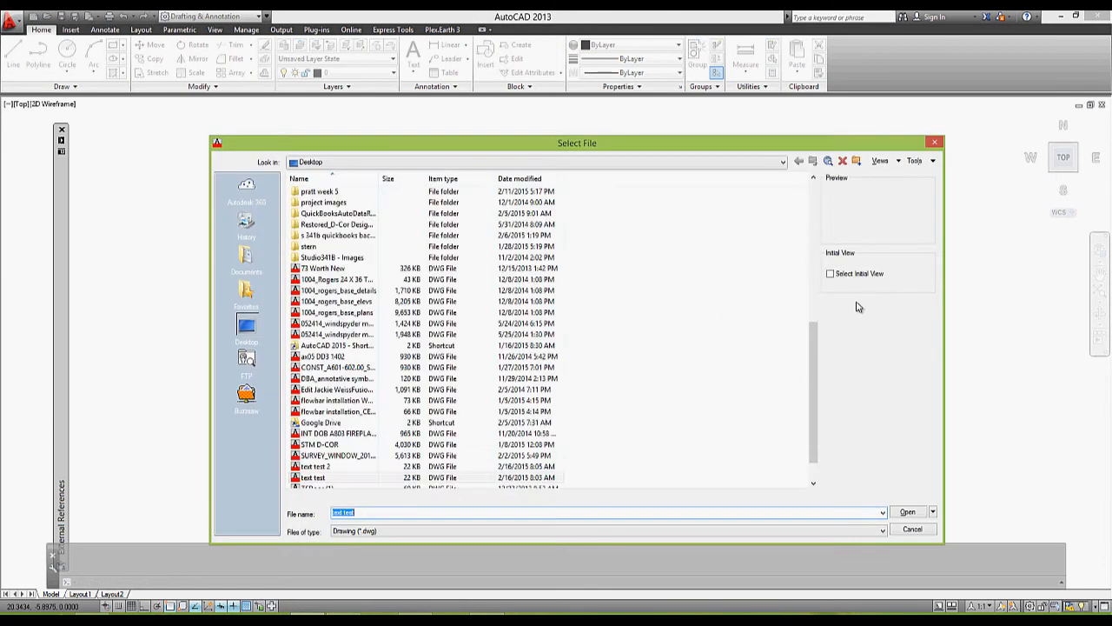
double_click(314, 466)
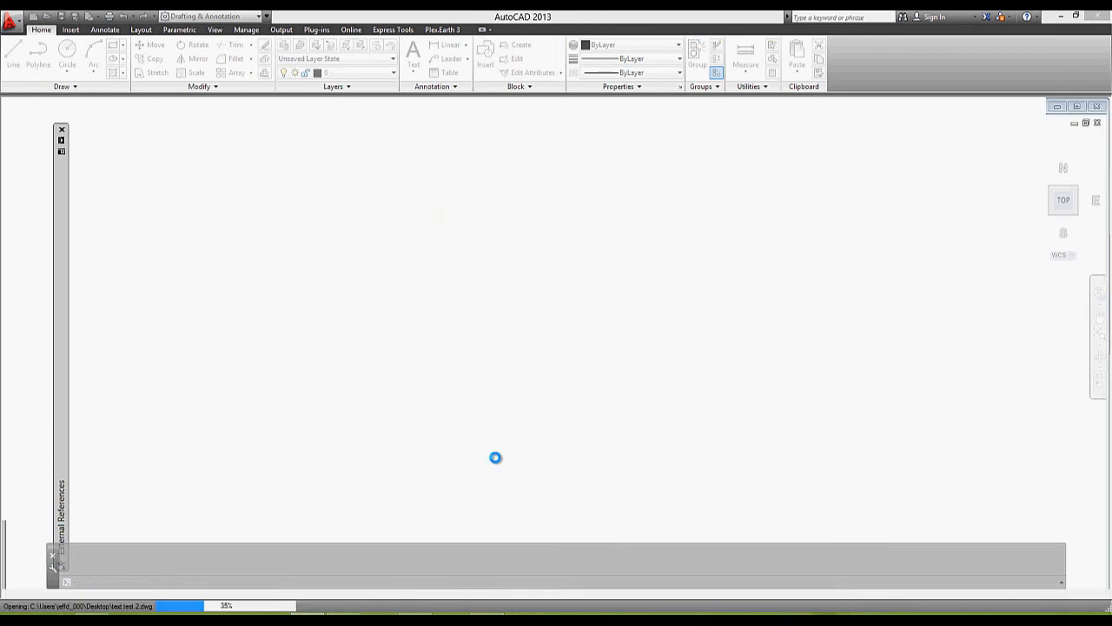
click(507, 287)
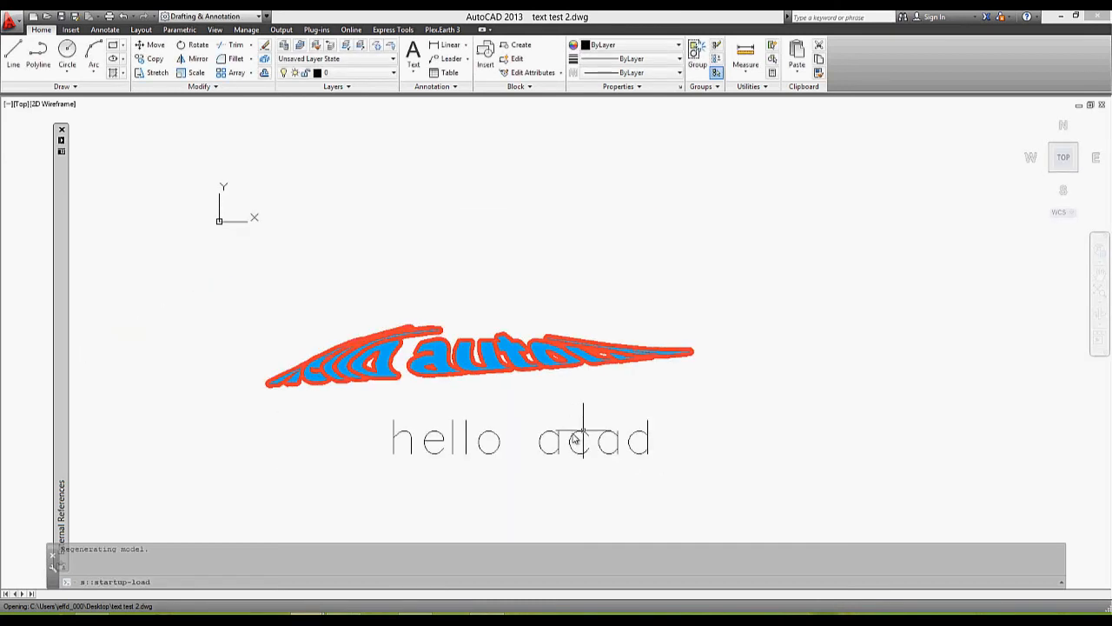
Select the imported "hello acad" text to examine how it came through as an AutoCAD object, and clear the selection.
click(579, 437)
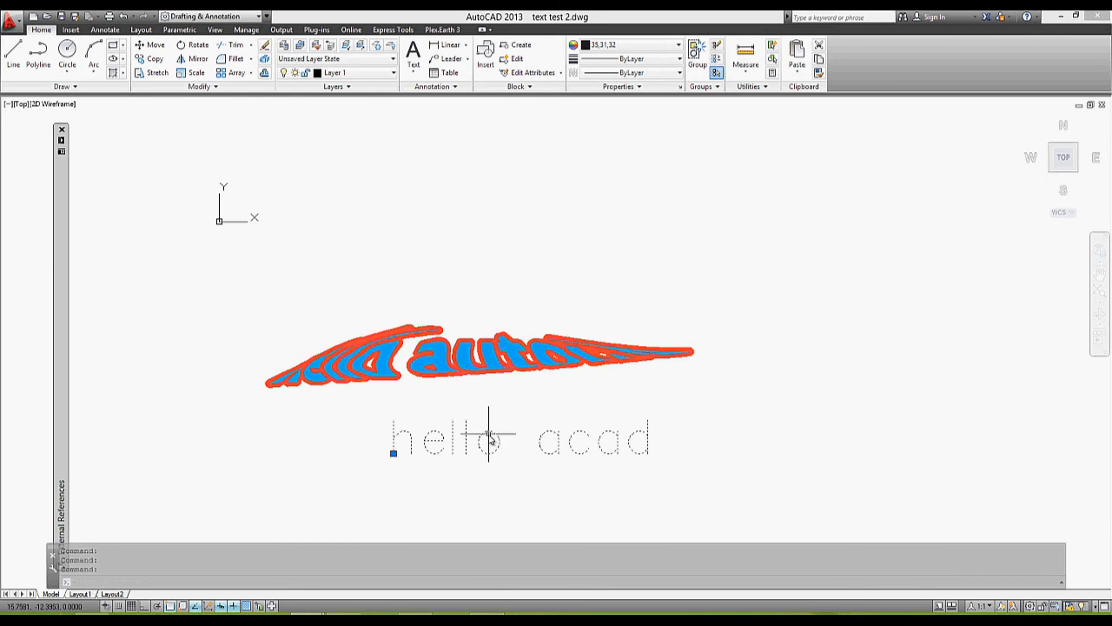
middle_drag(571, 442, 579, 387)
key(Escape)
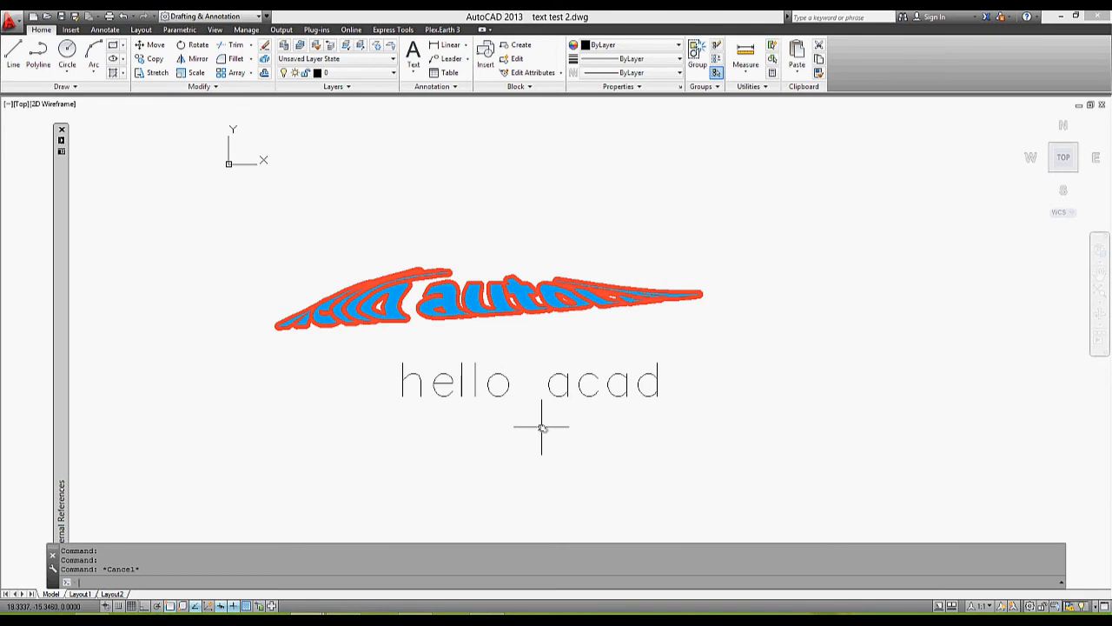
click(549, 381)
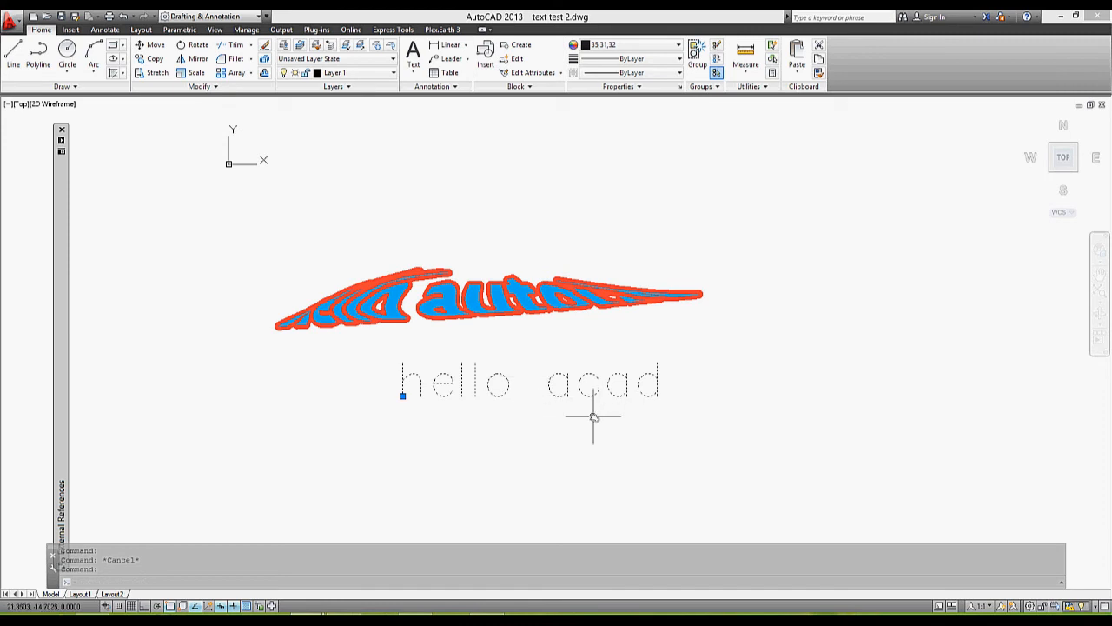
key(Escape)
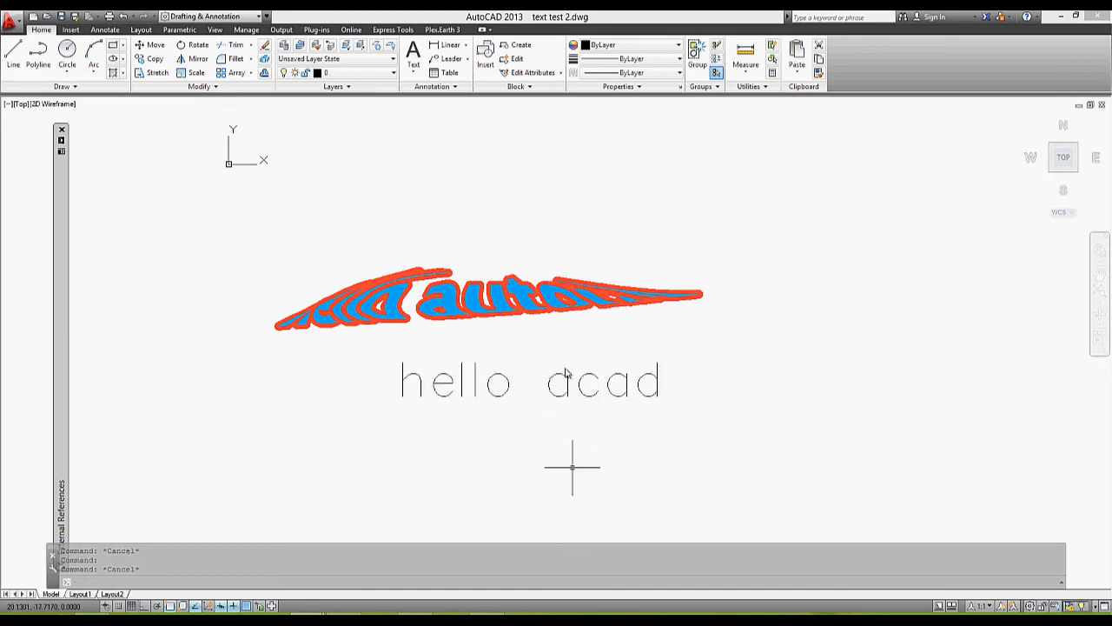
click(504, 375)
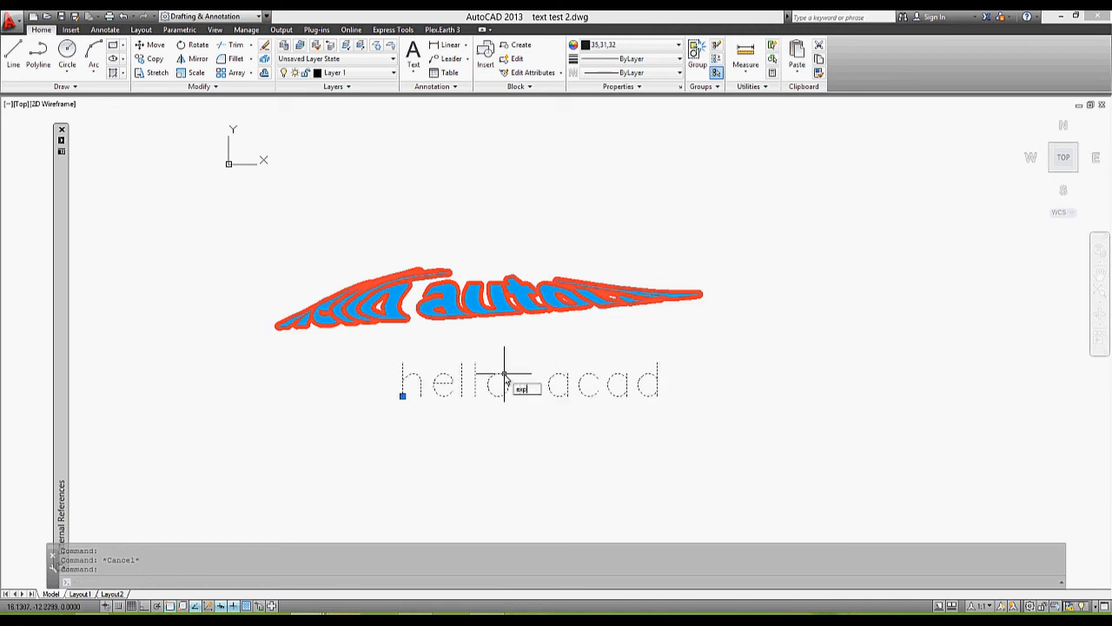
key(Escape)
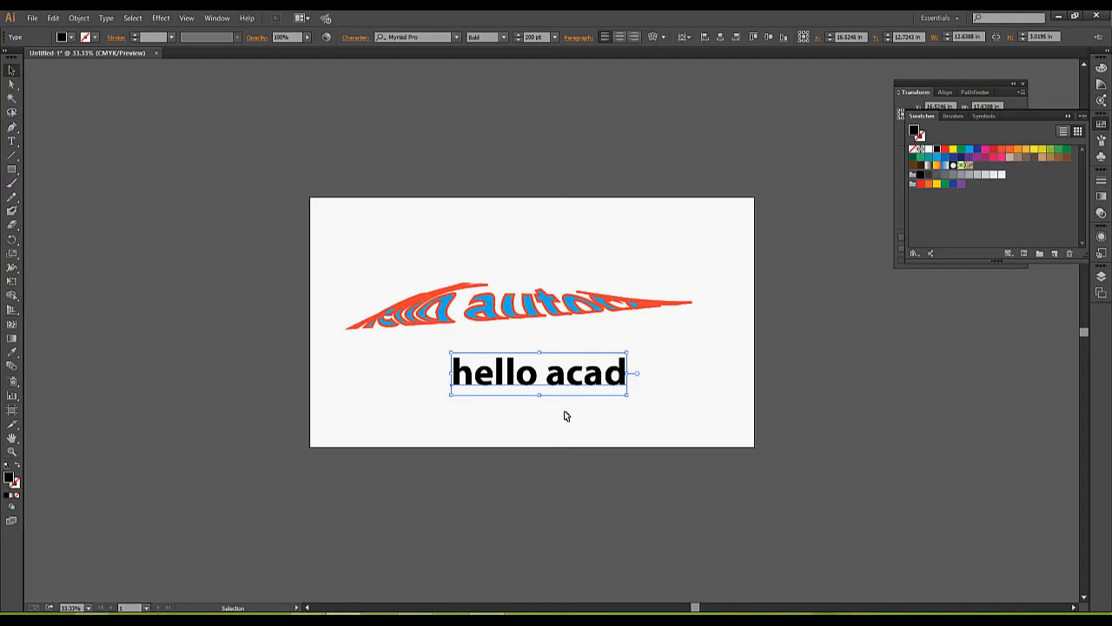
Switch to Illustrator, convert the "hello acad" text to outlines and deselect it.
click(80, 18)
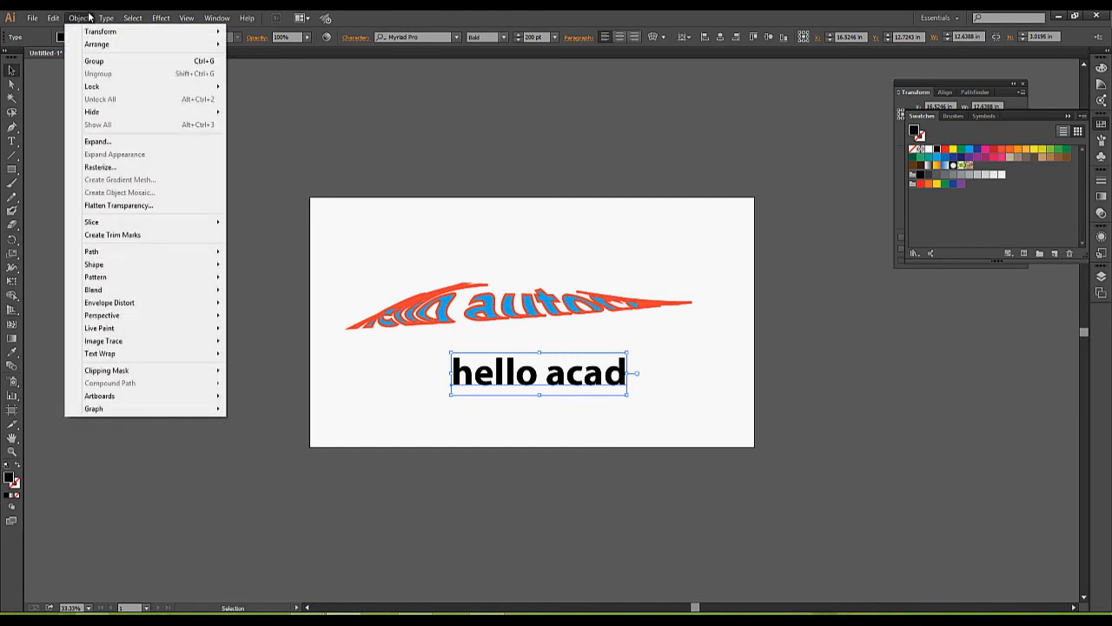
mouse_move(106, 18)
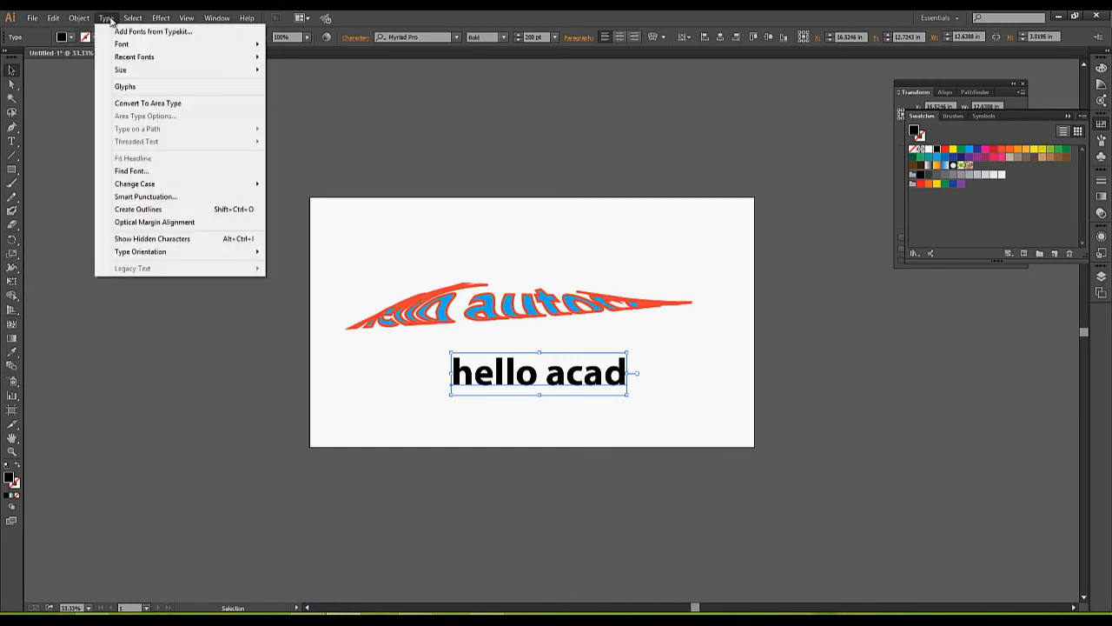
click(139, 209)
click(565, 432)
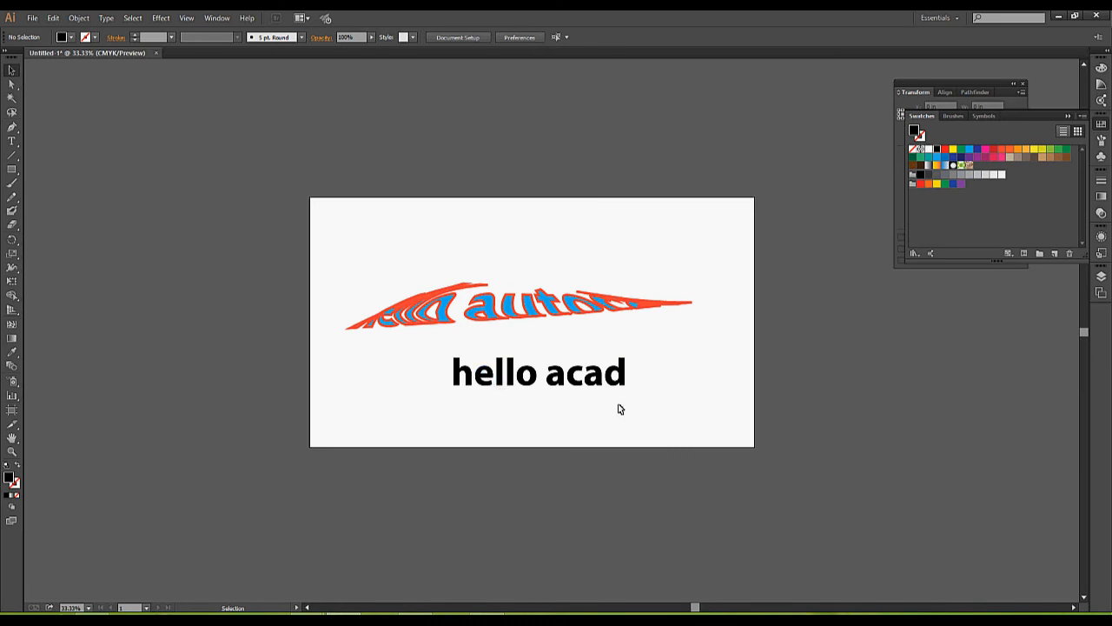
Try to export the outlined artwork as a DWG over the existing "text test 2" file on the Desktop.
click(33, 18)
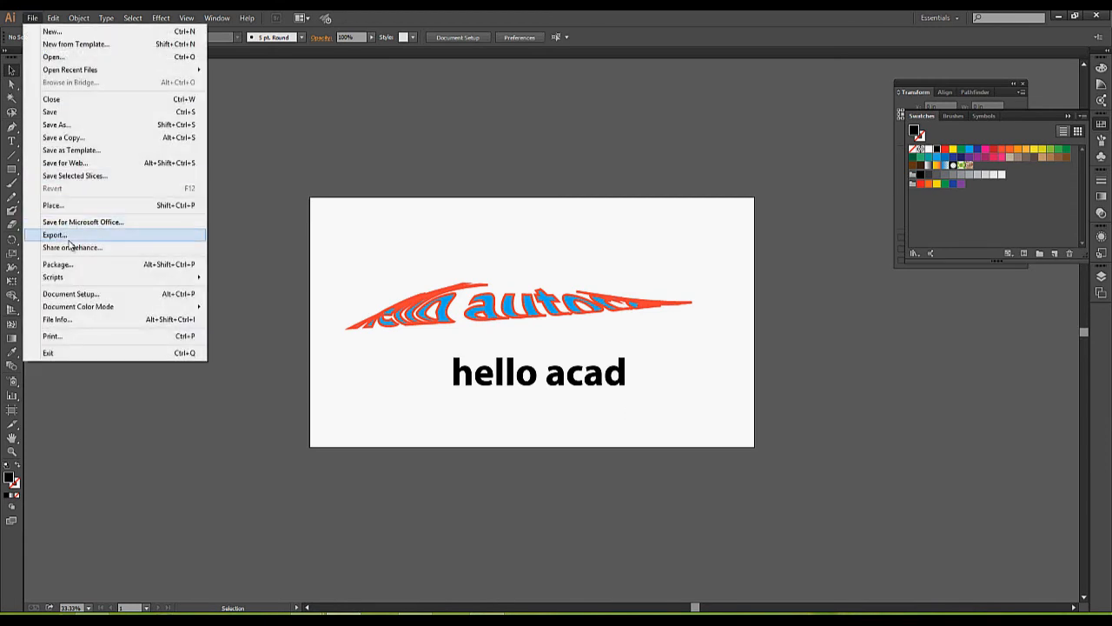
click(308, 620)
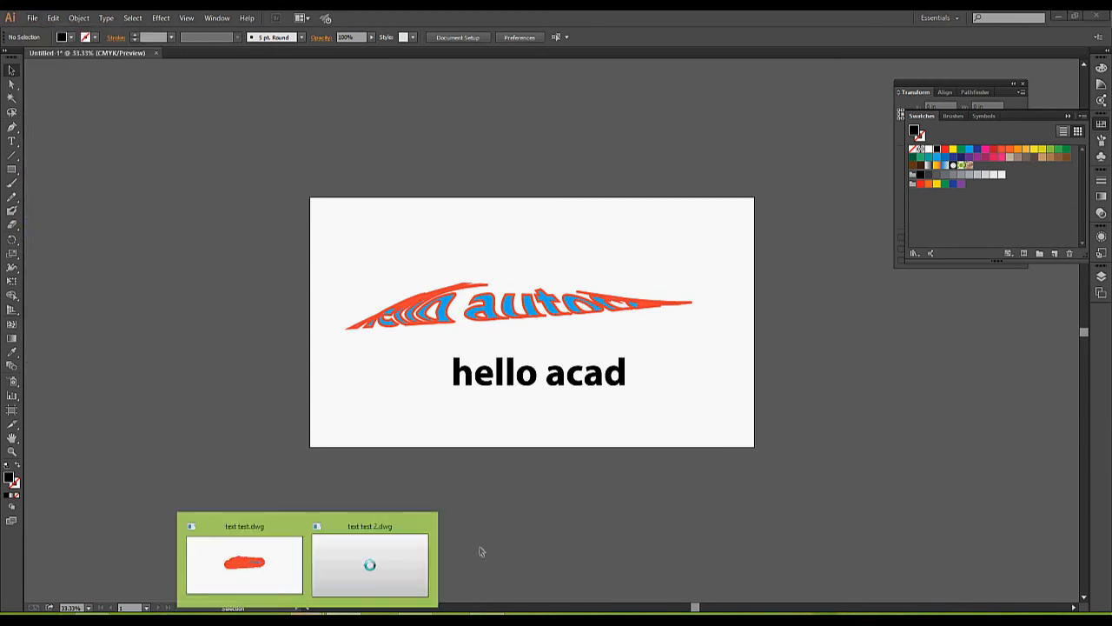
click(32, 18)
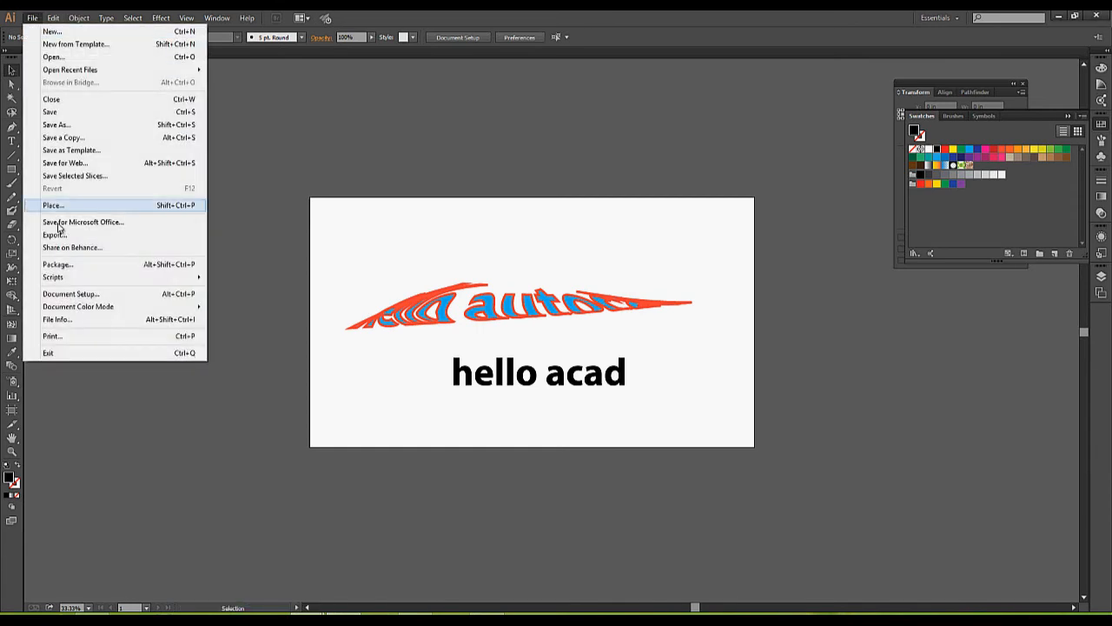
click(54, 235)
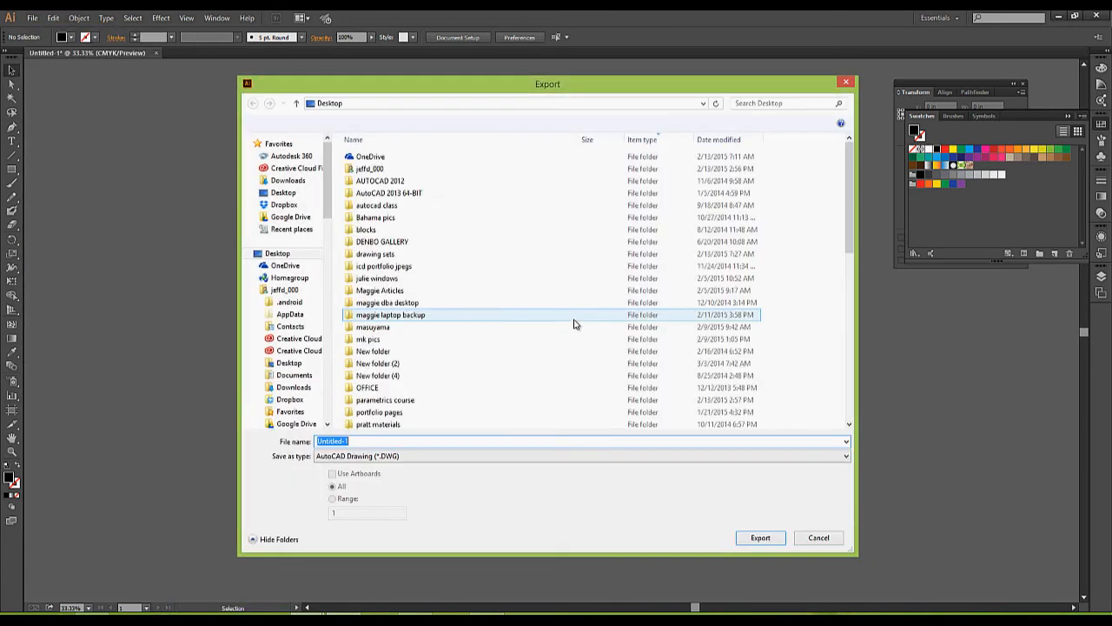
scroll(695, 208, down, 10)
double_click(388, 373)
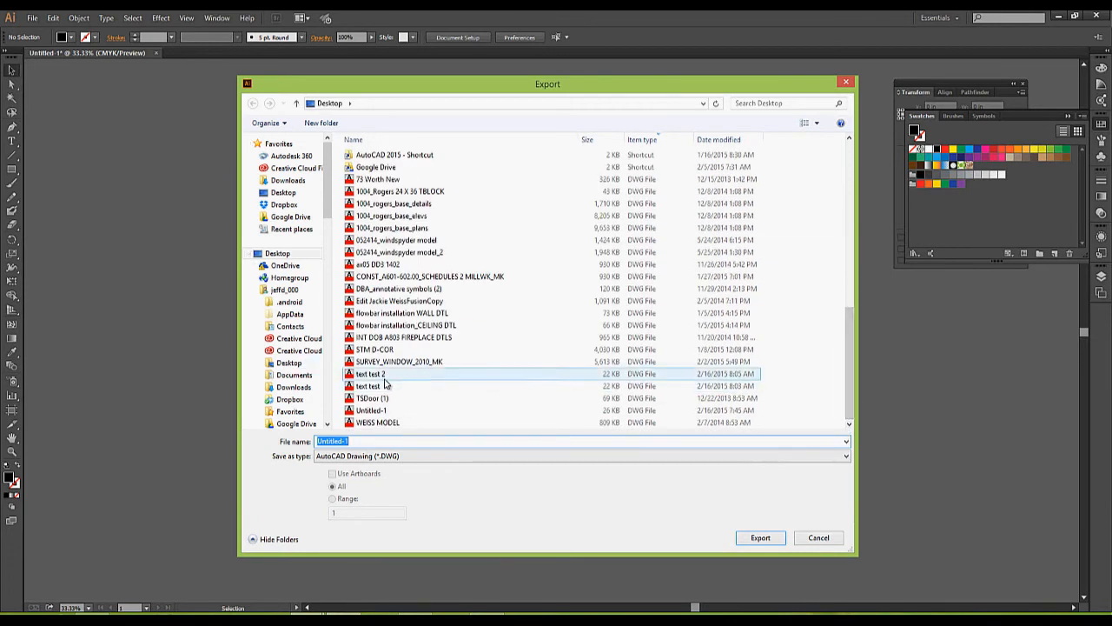
click(588, 361)
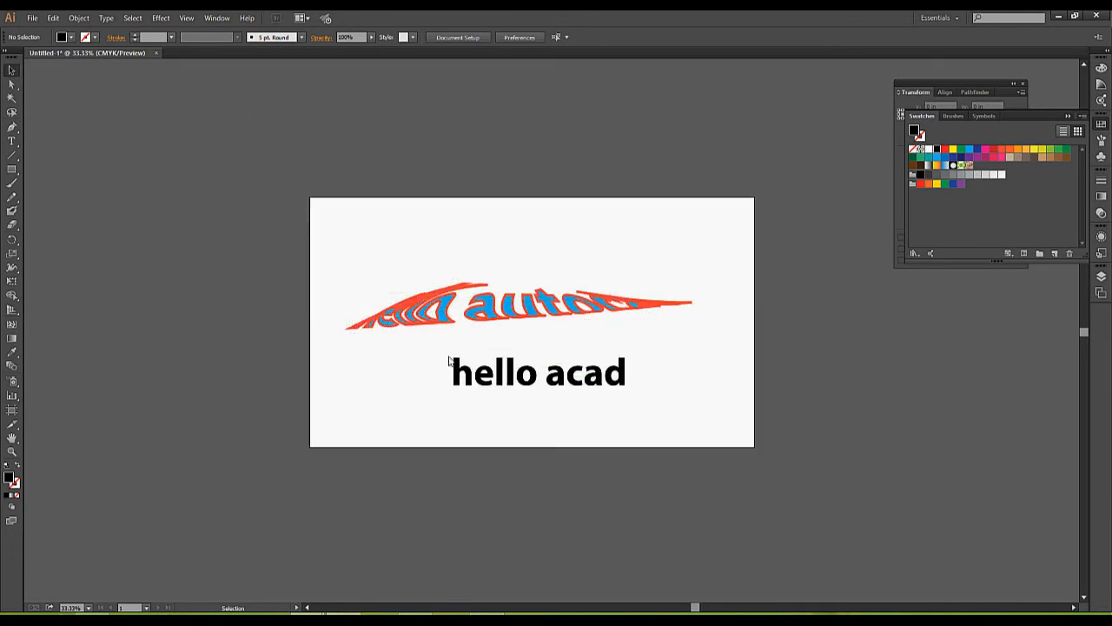
click(658, 346)
Switch to AutoCAD and close the "text test 2" drawing.
click(405, 564)
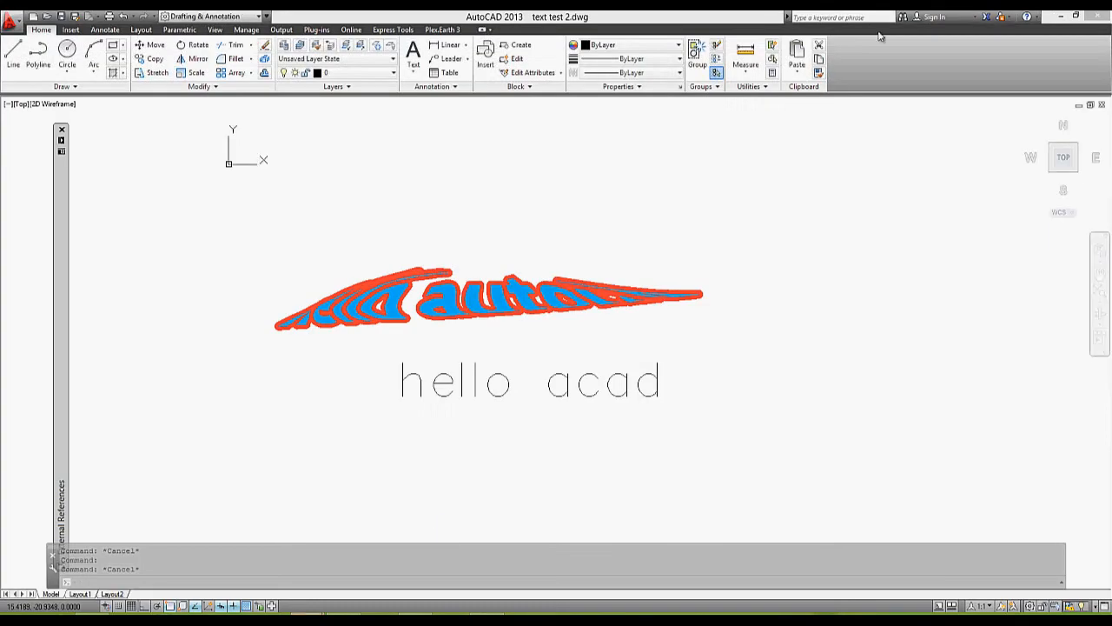
click(1102, 104)
click(591, 341)
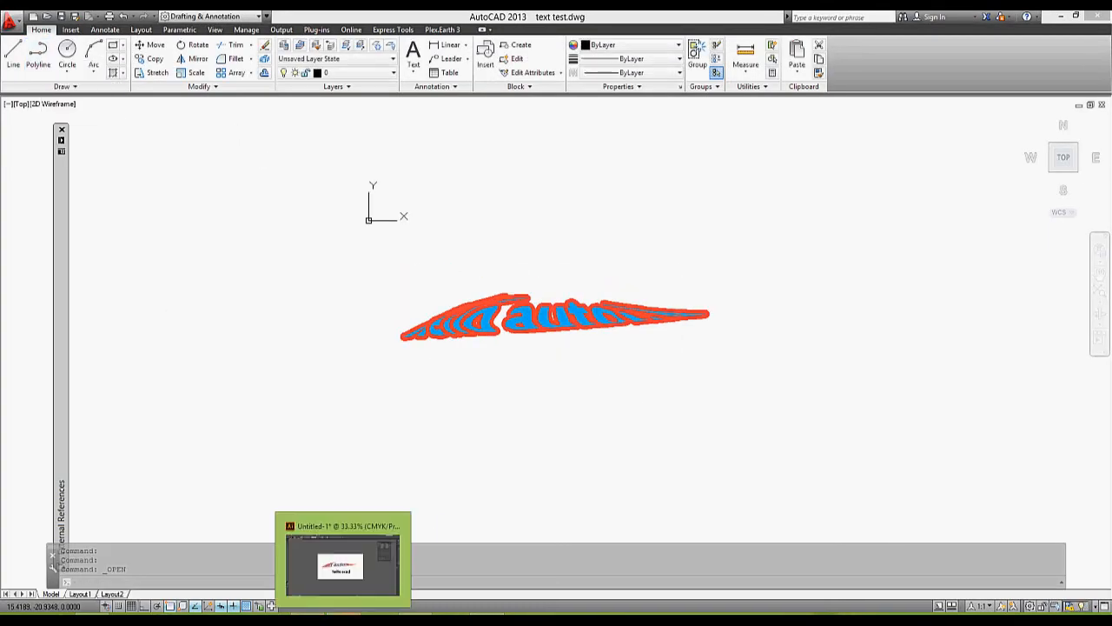
Return to Illustrator and export the outlined artwork as a DWG, replacing "text test 2" on the Desktop with default export options.
click(331, 561)
click(30, 18)
click(78, 233)
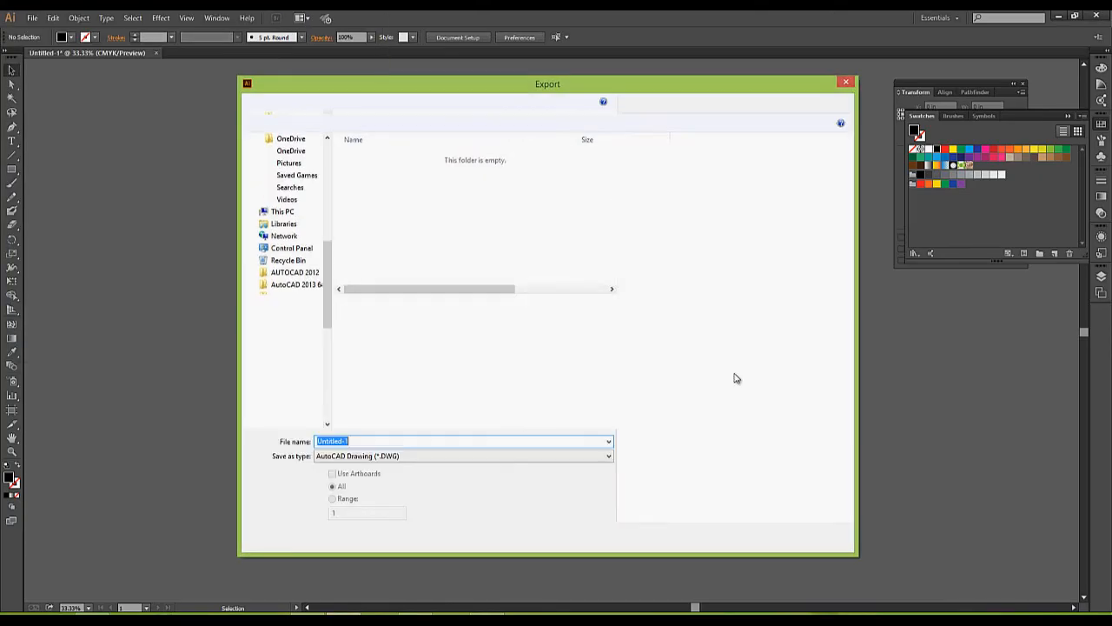
drag(850, 224, 849, 422)
click(382, 373)
double_click(382, 375)
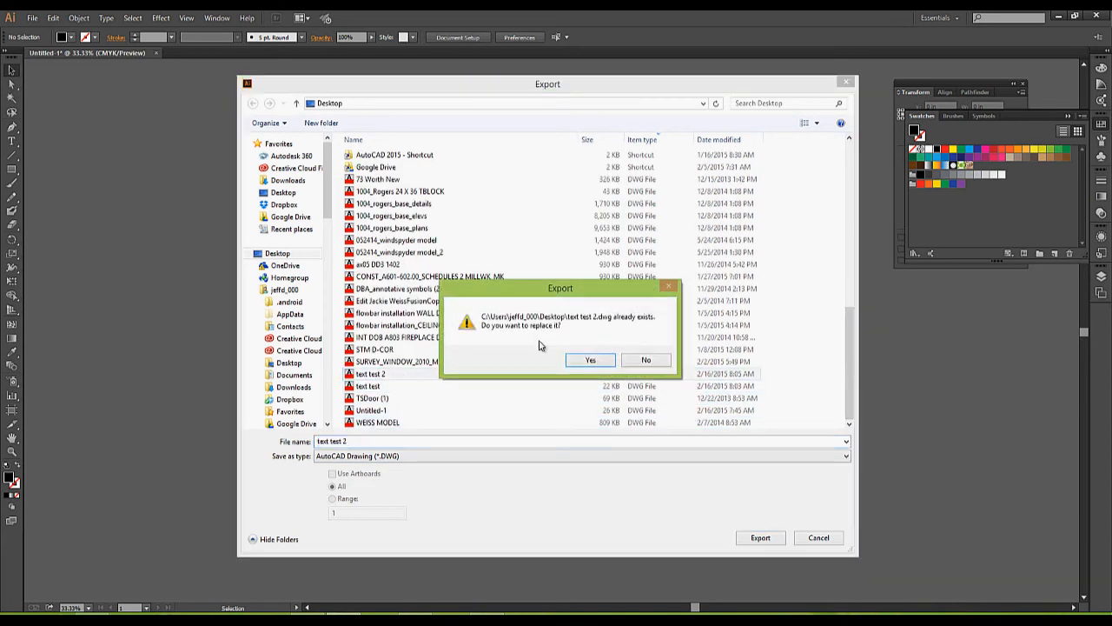
click(593, 359)
click(603, 434)
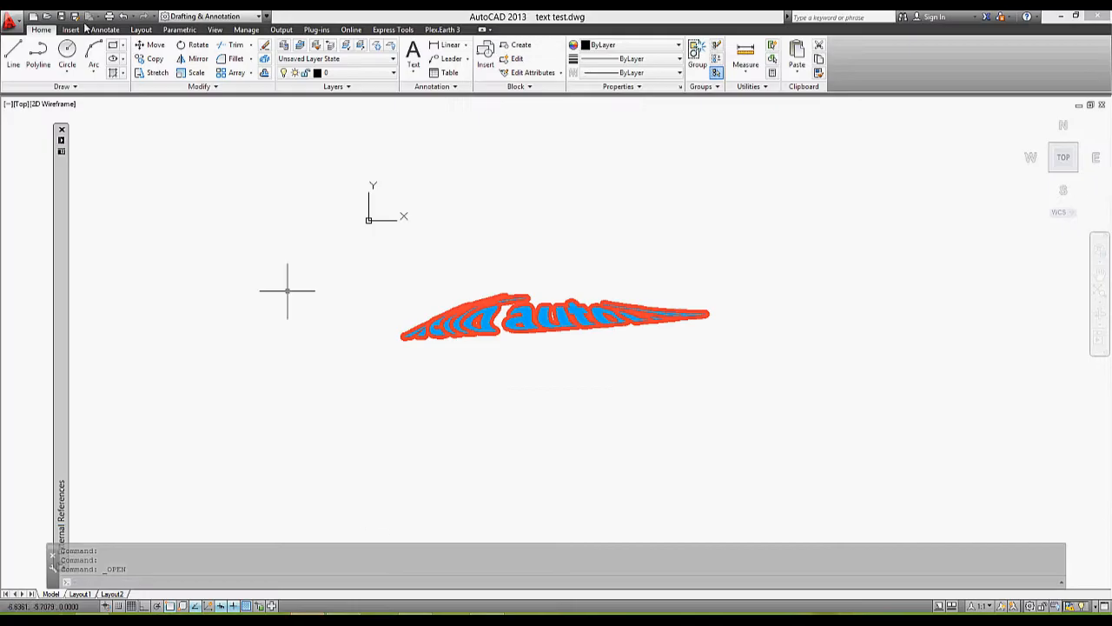
Open the "text test 2" drawing from the Desktop and continue opening it as a foreign DWG file.
click(10, 17)
mouse_move(33, 108)
click(160, 87)
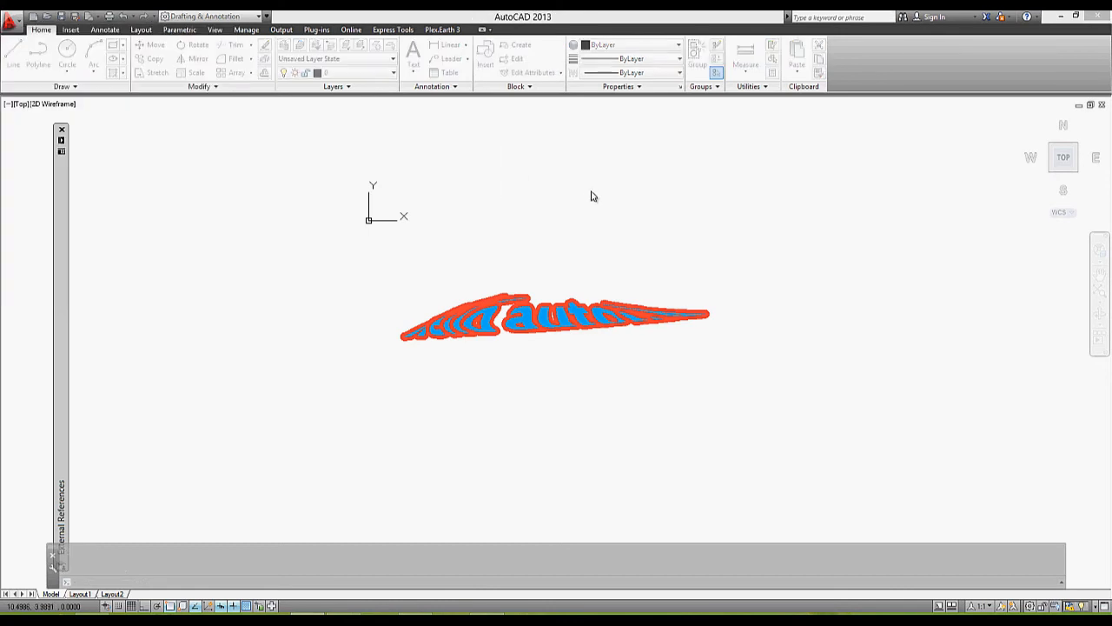
scroll(339, 400, down, 5)
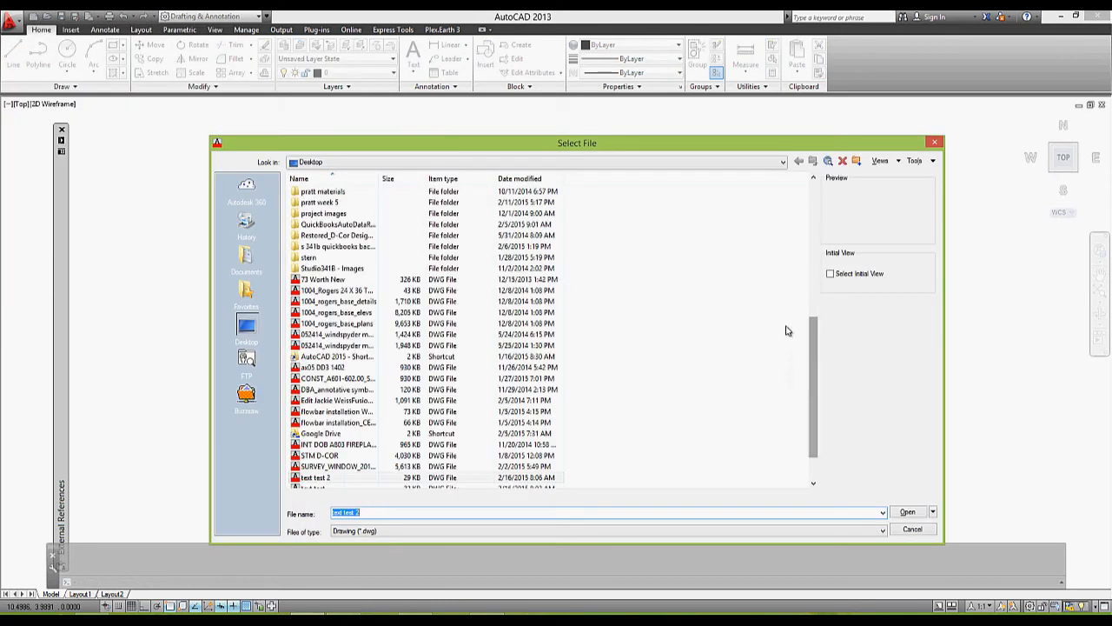
click(339, 478)
double_click(342, 479)
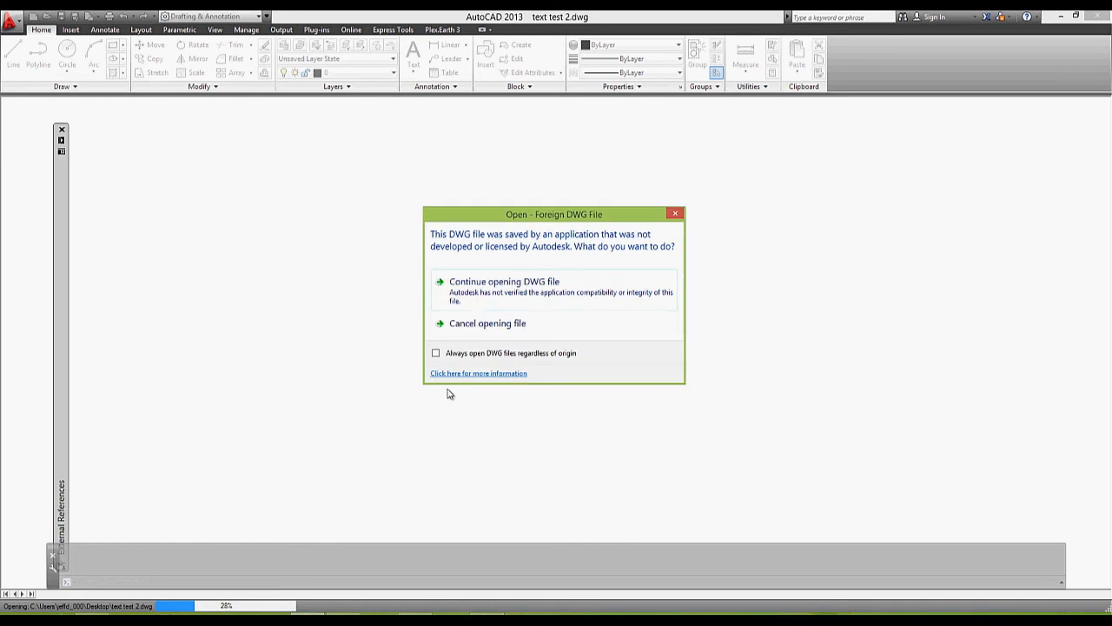
click(481, 301)
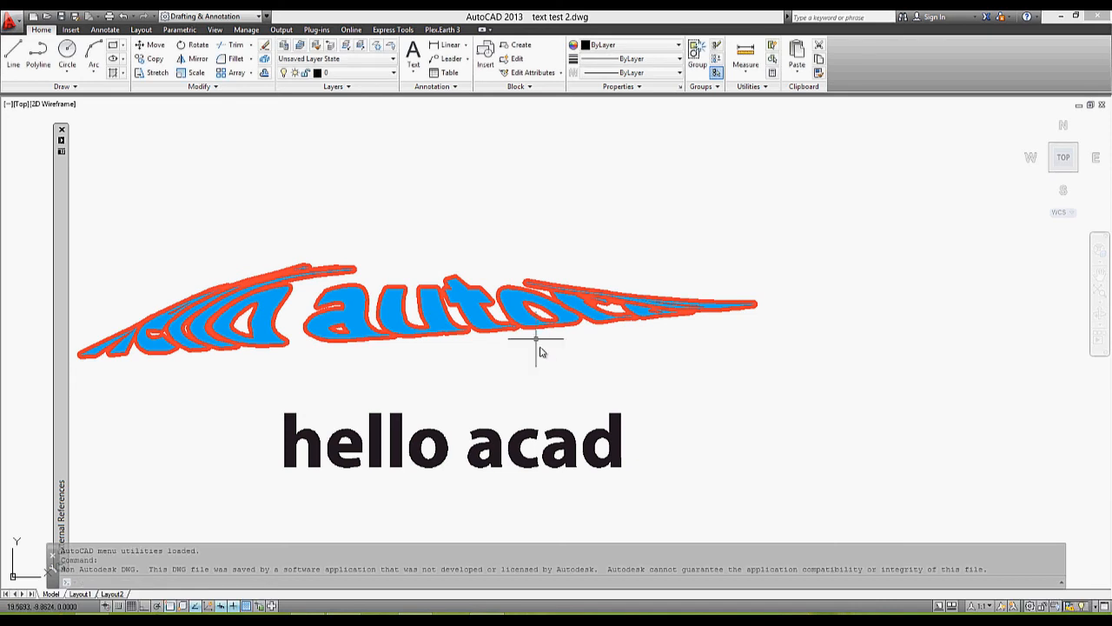
Select the warped text and "hello acad" blocks to inspect how they were imported, and clear the selection.
scroll(537, 345, down, 2)
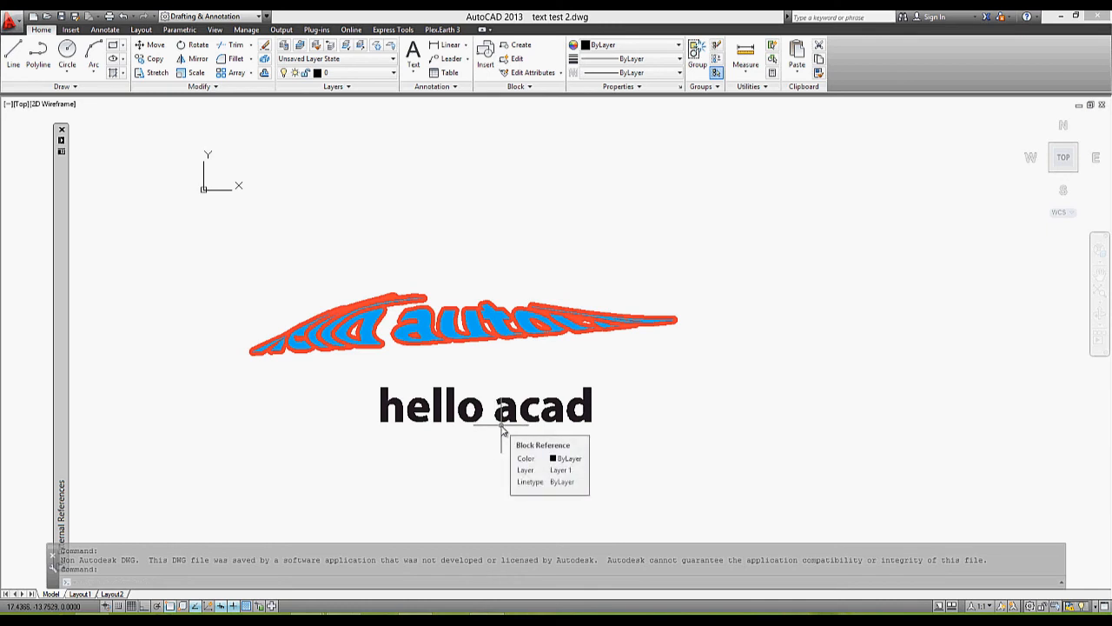
mouse_move(462, 405)
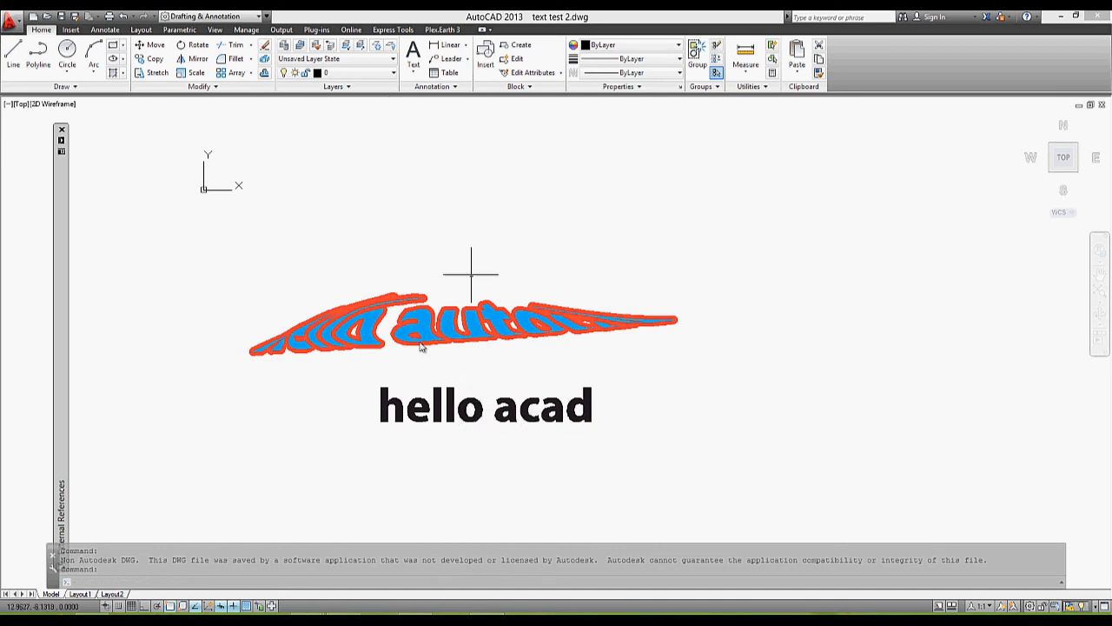
click(448, 313)
click(461, 397)
scroll(650, 296, down, 2)
middle_drag(651, 295, 647, 254)
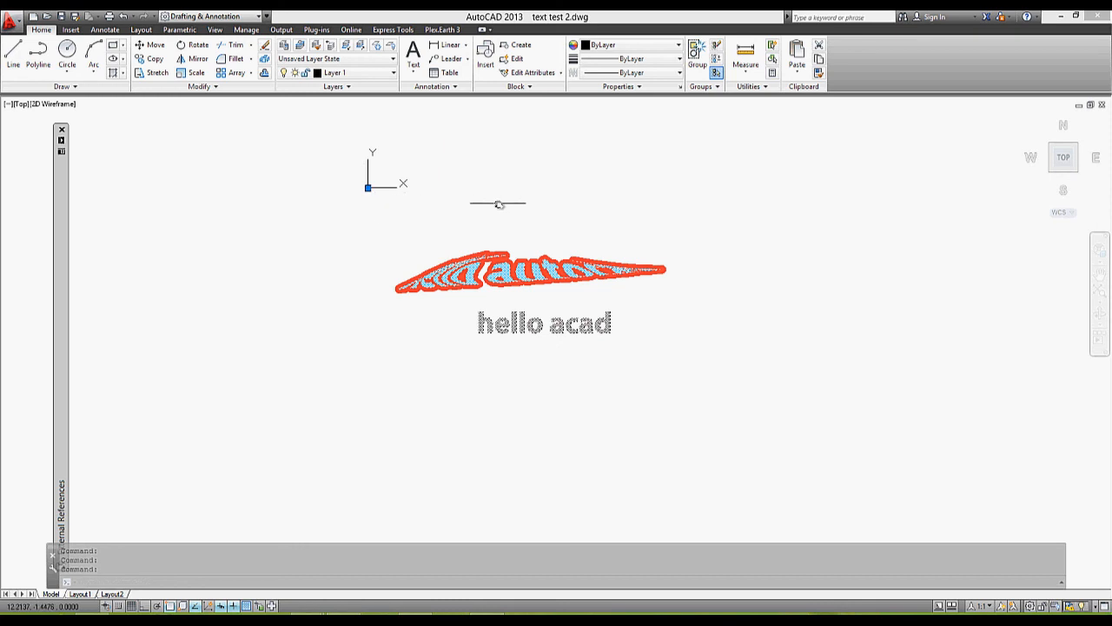
key(Escape)
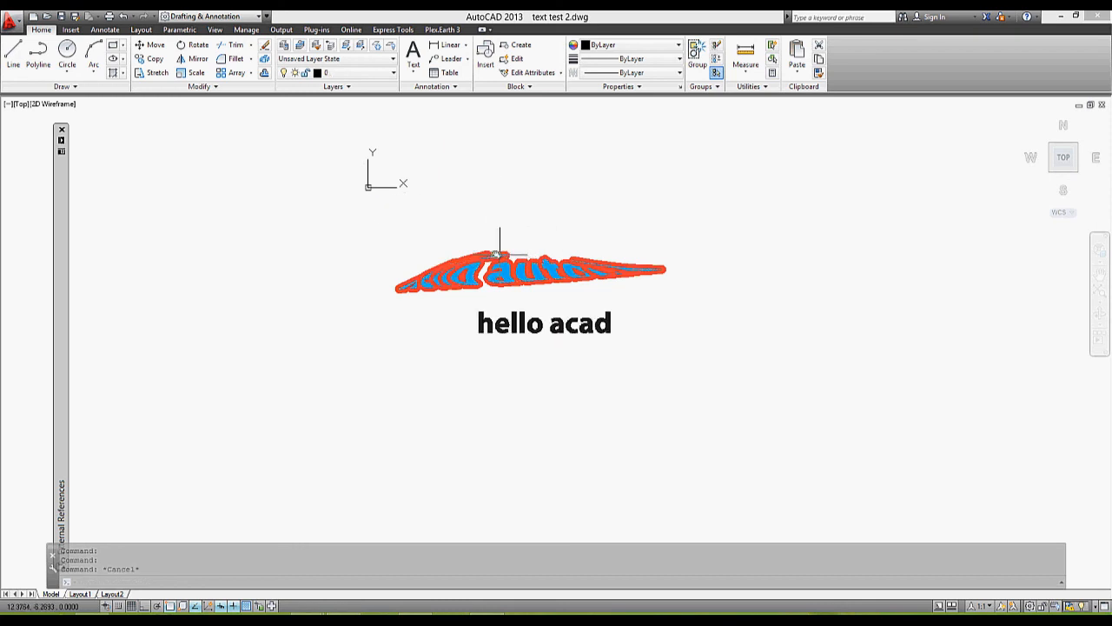
Explode the warped text block twice to break it into separate objects, and deselect the resulting pieces.
click(497, 260)
click(473, 241)
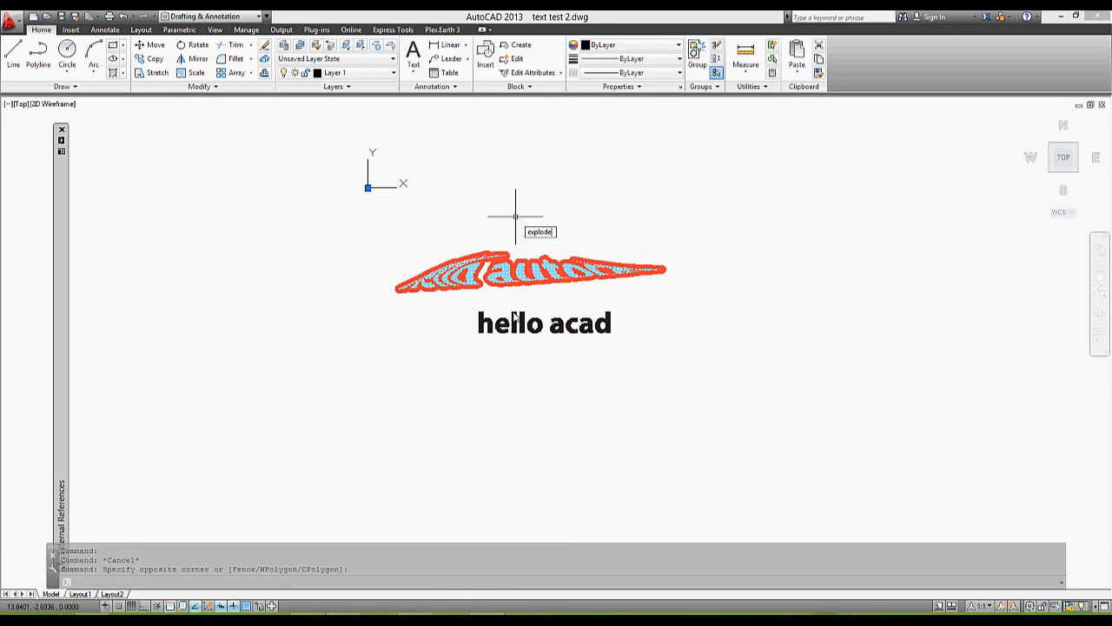
key(Return)
click(497, 260)
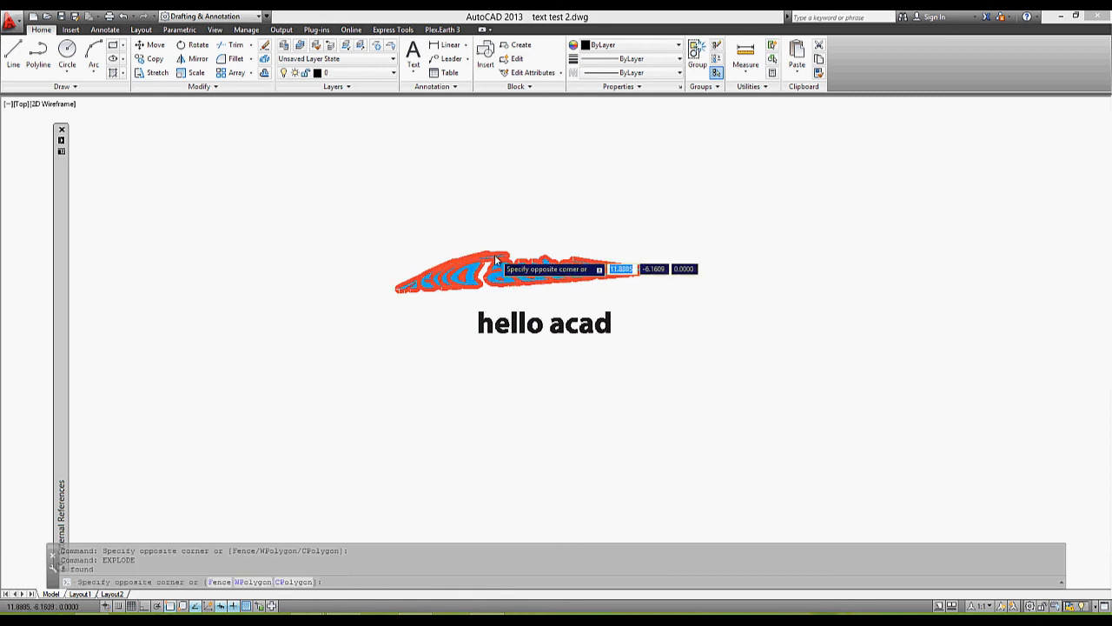
key(Escape)
click(498, 263)
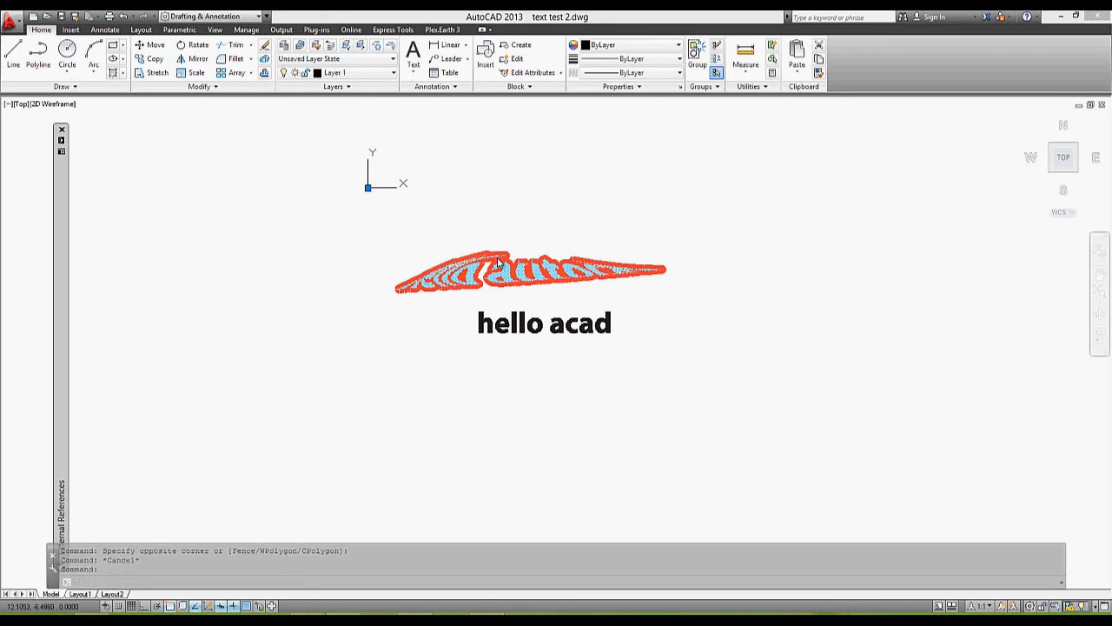
key(Return)
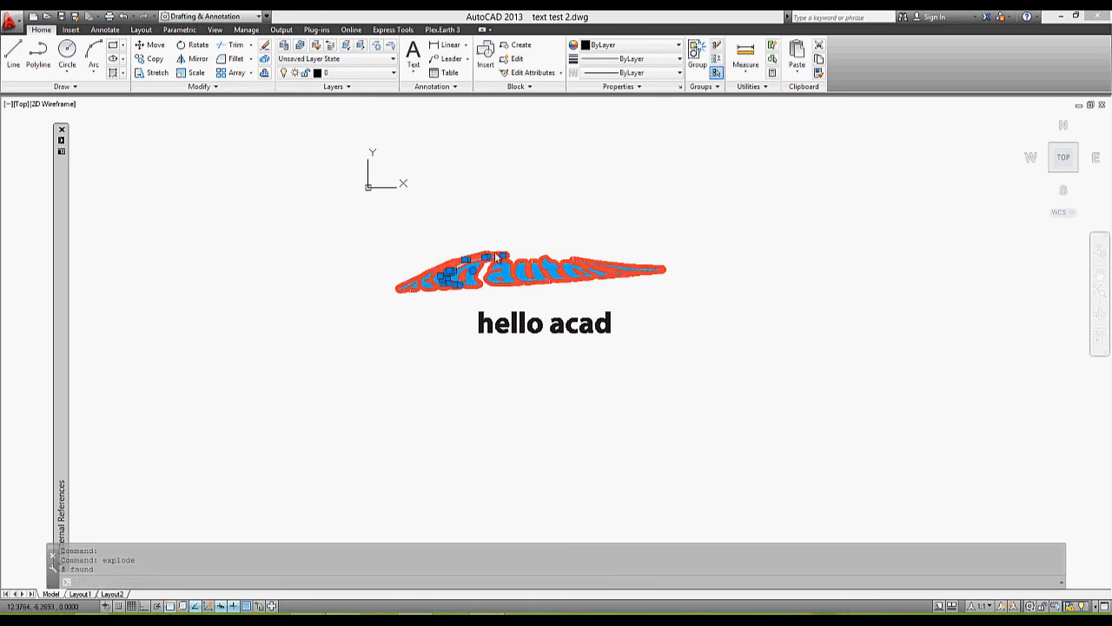
click(503, 249)
key(Escape)
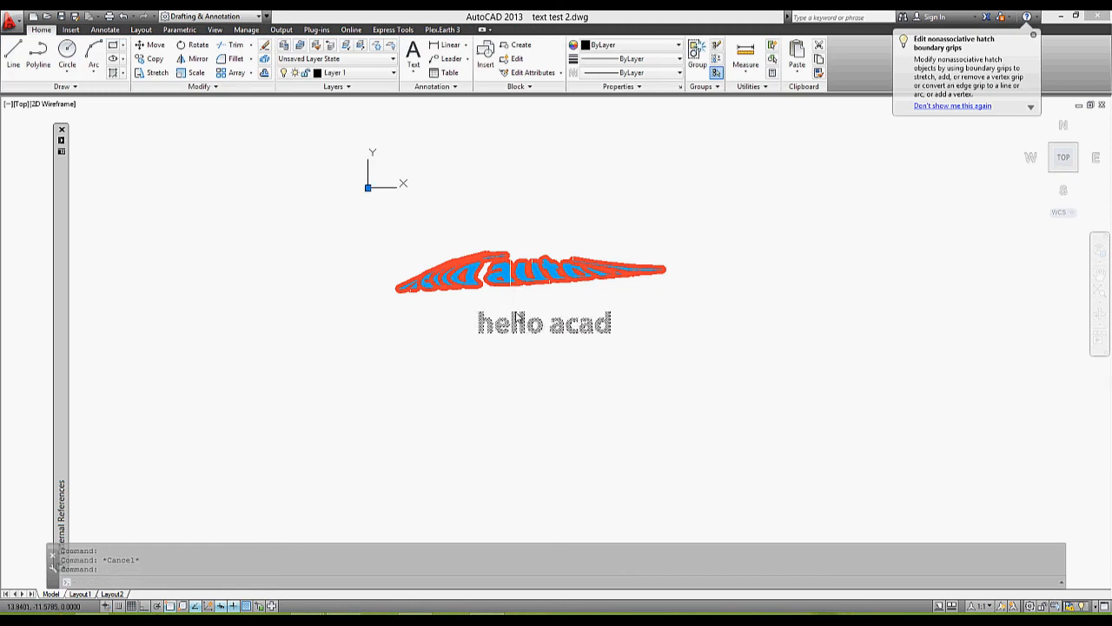
Explode the "hello acad" block, check the hatch of the second "l" in "hello", and deselect it.
key(Return)
click(511, 314)
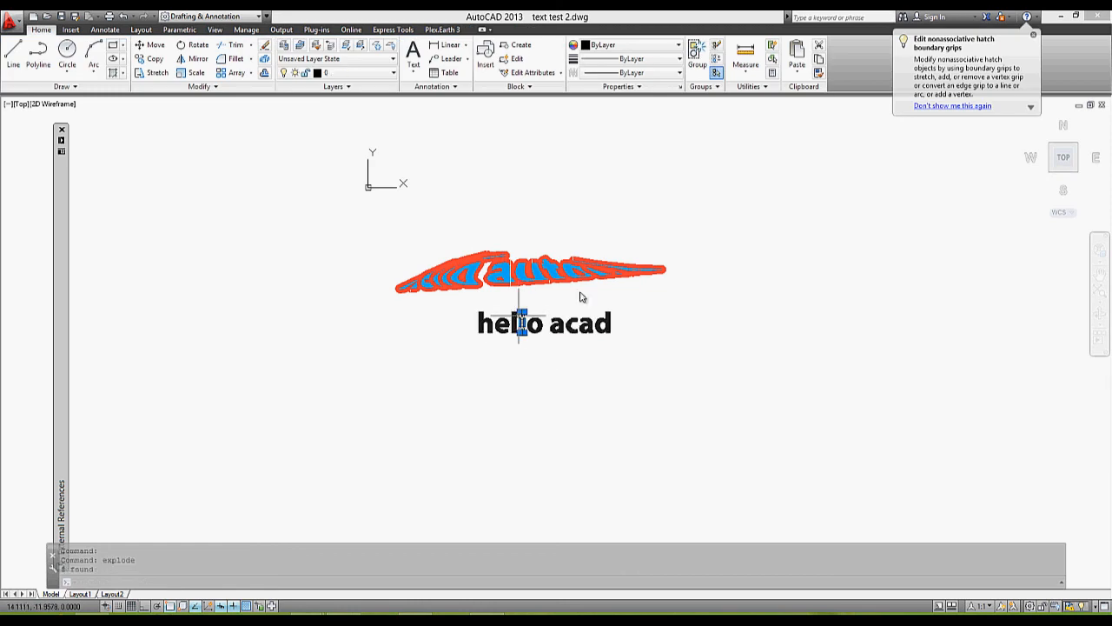
scroll(513, 316, up, 6)
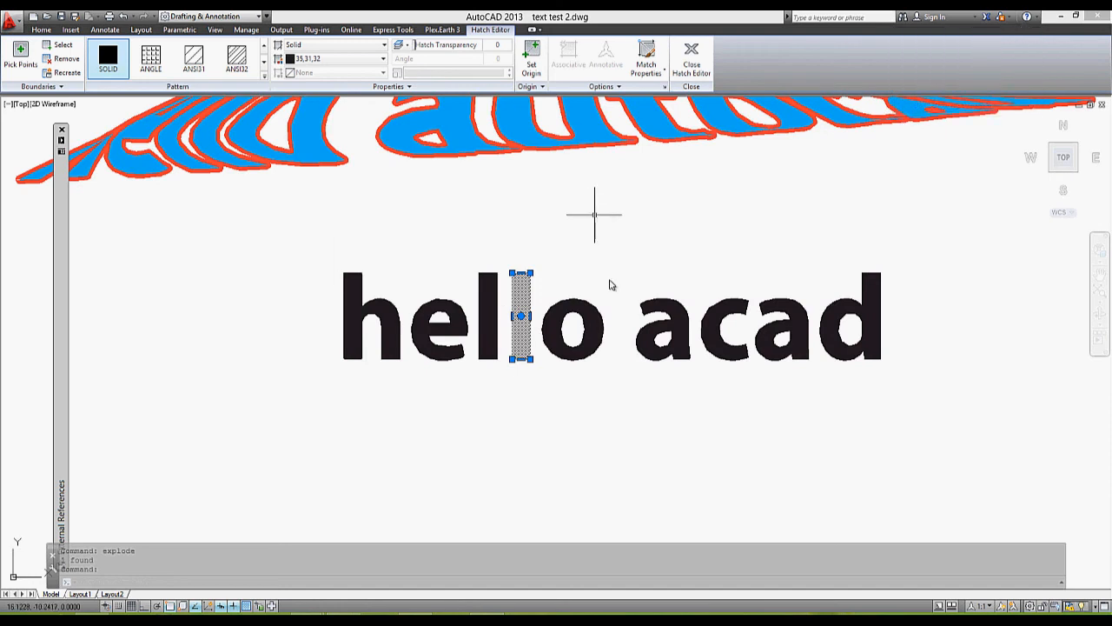
scroll(610, 292, down, 5)
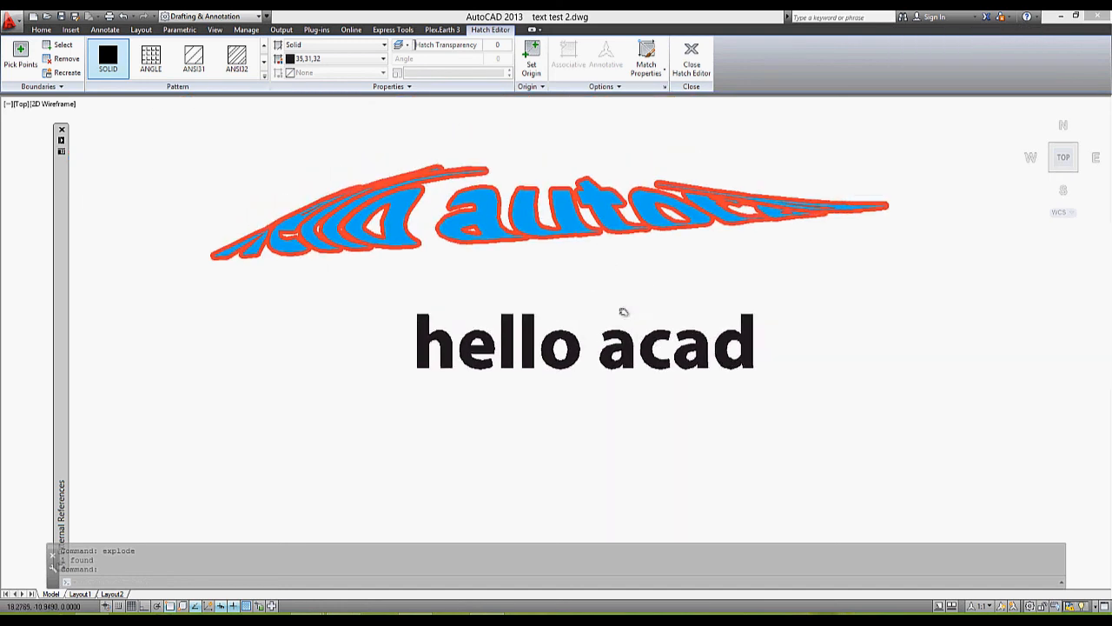
key(Escape)
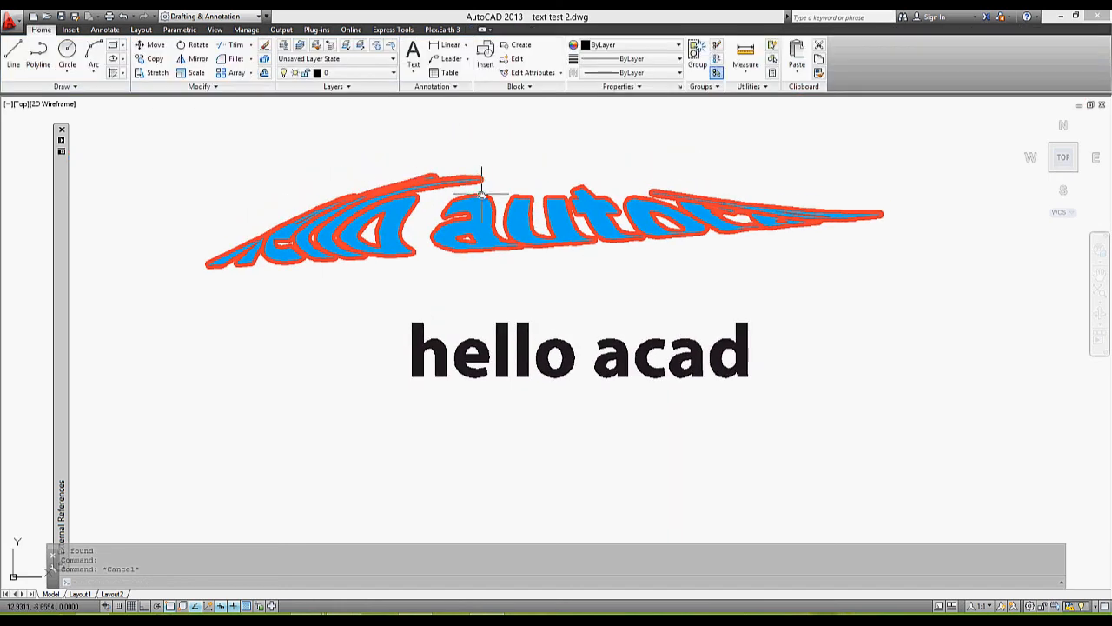
Select the warped letter "a" with its outline to examine its geometry up close, and deselect it.
click(483, 190)
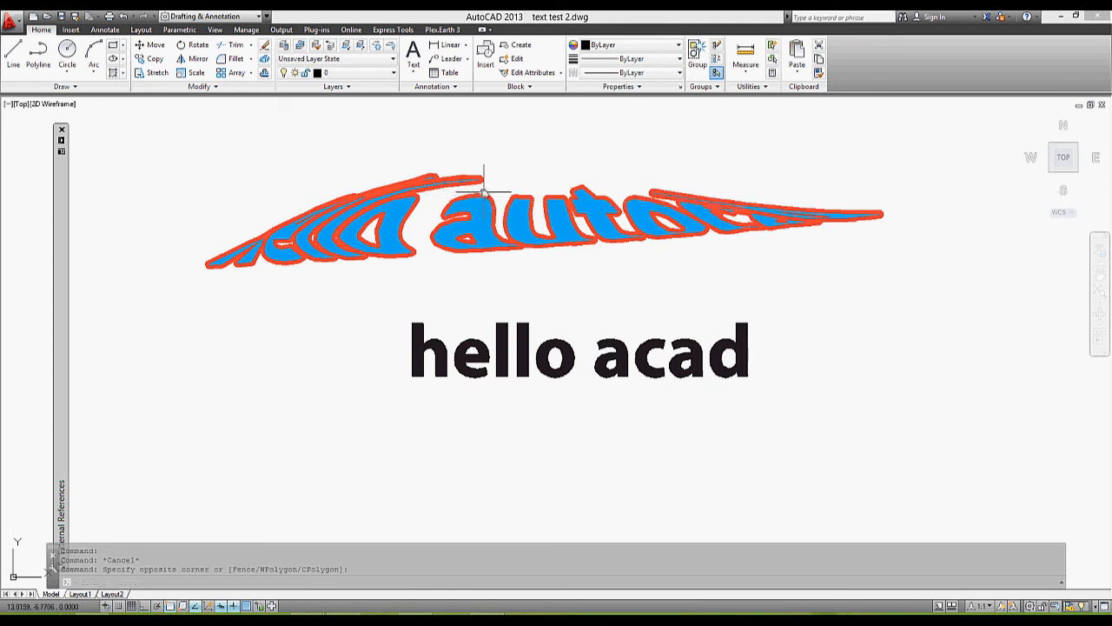
click(469, 206)
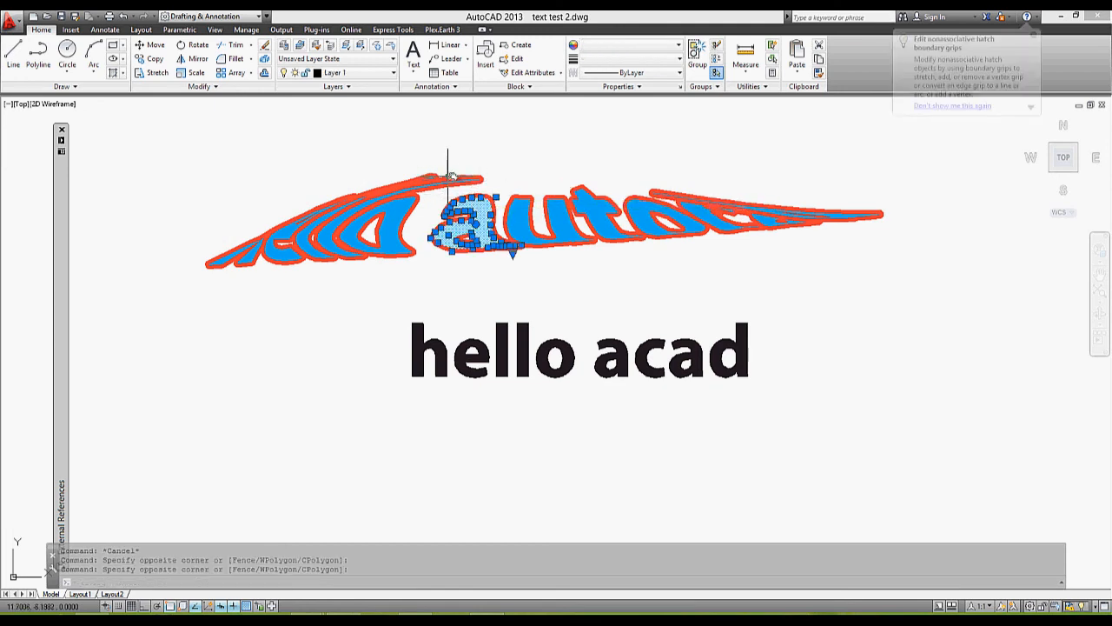
scroll(515, 165, up, 3)
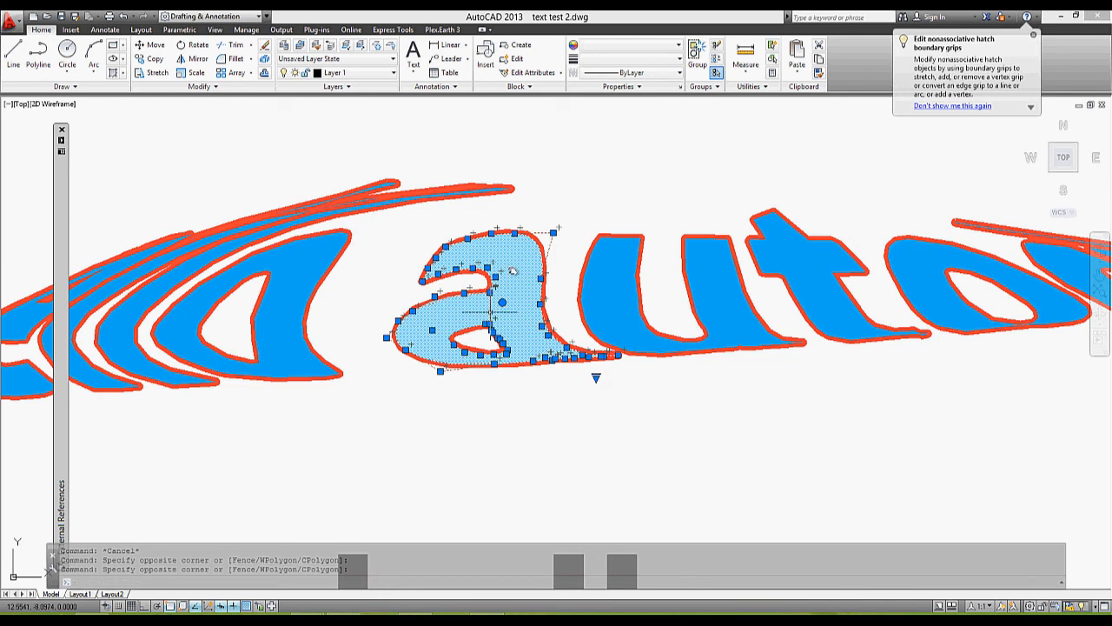
scroll(525, 210, down, 5)
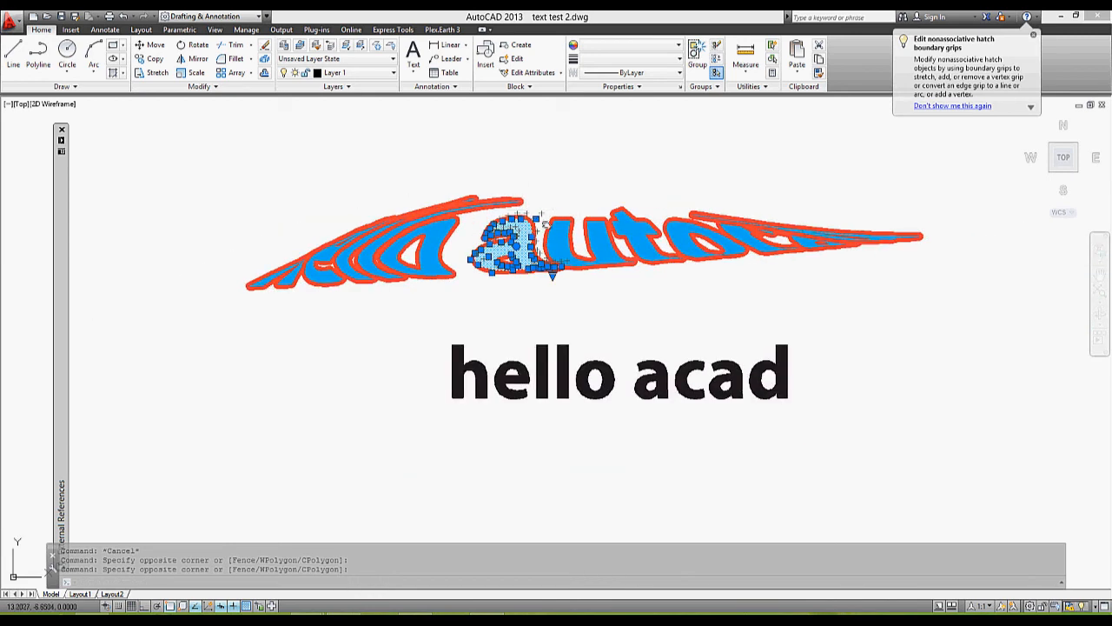
key(Escape)
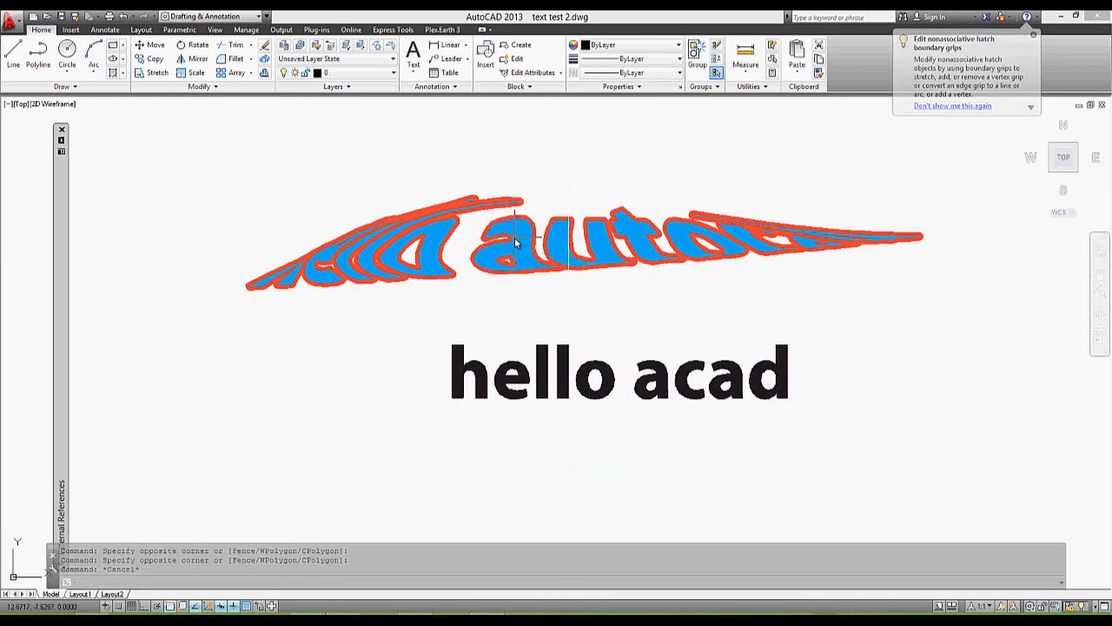
Change the warped letter "a" hatch pattern to ANSI31 and finish editing the hatch.
click(524, 242)
click(539, 247)
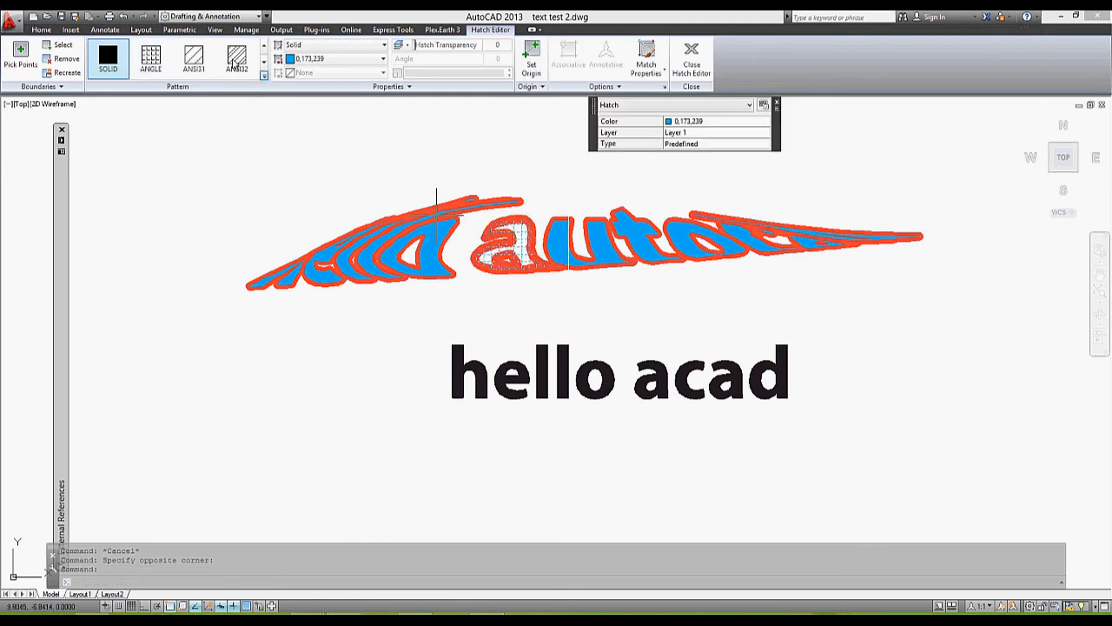
click(199, 69)
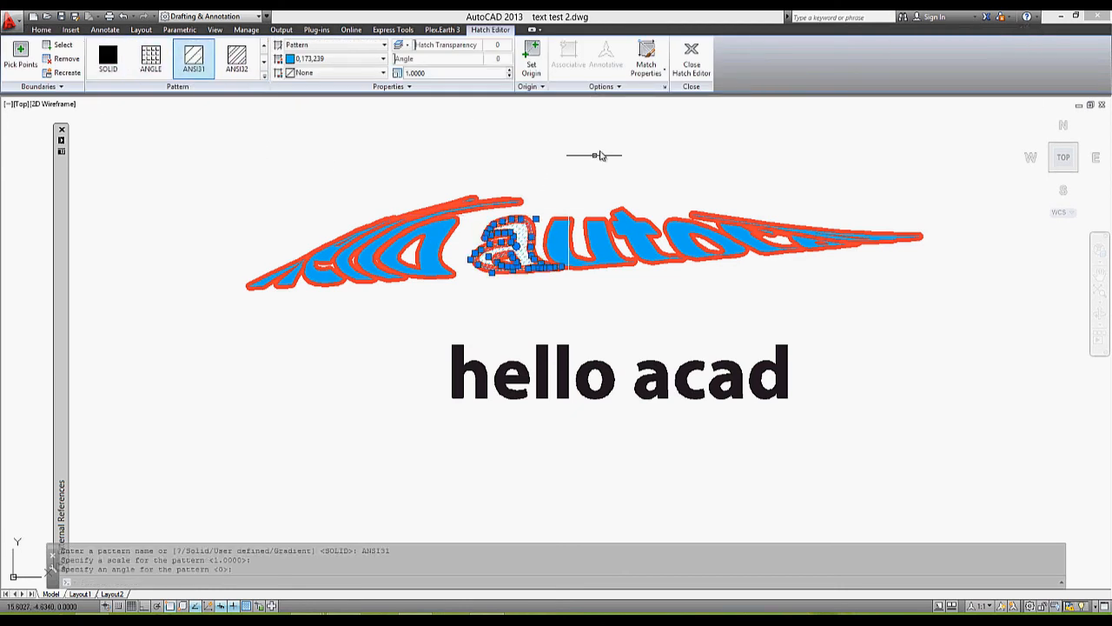
key(Escape)
Select the hatched "a" and neighbouring warped letters to examine their outlines and fills, and clear the selection.
click(519, 214)
click(517, 209)
click(523, 217)
click(505, 211)
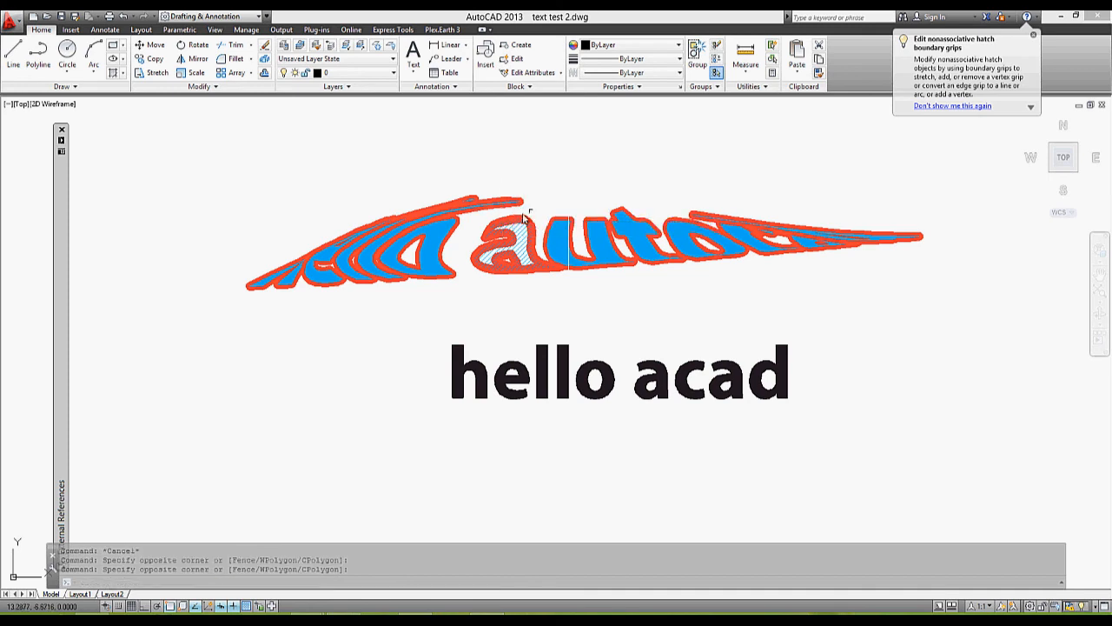
scroll(519, 215, up, 2)
click(585, 188)
click(506, 243)
click(548, 229)
scroll(552, 204, up, 3)
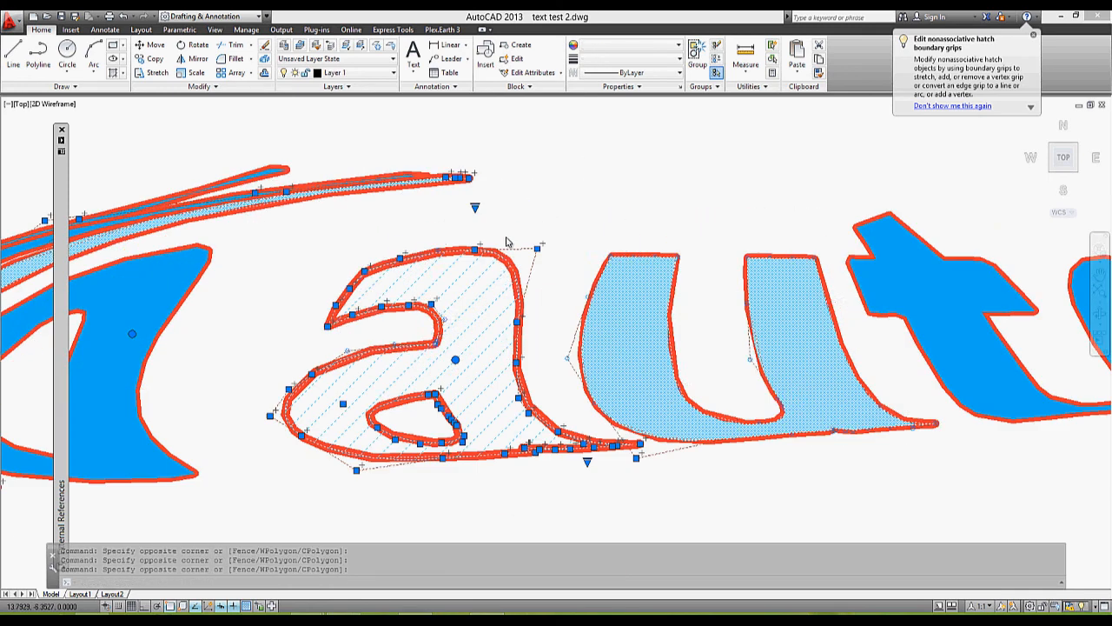
key(Escape)
scroll(591, 231, down, 3)
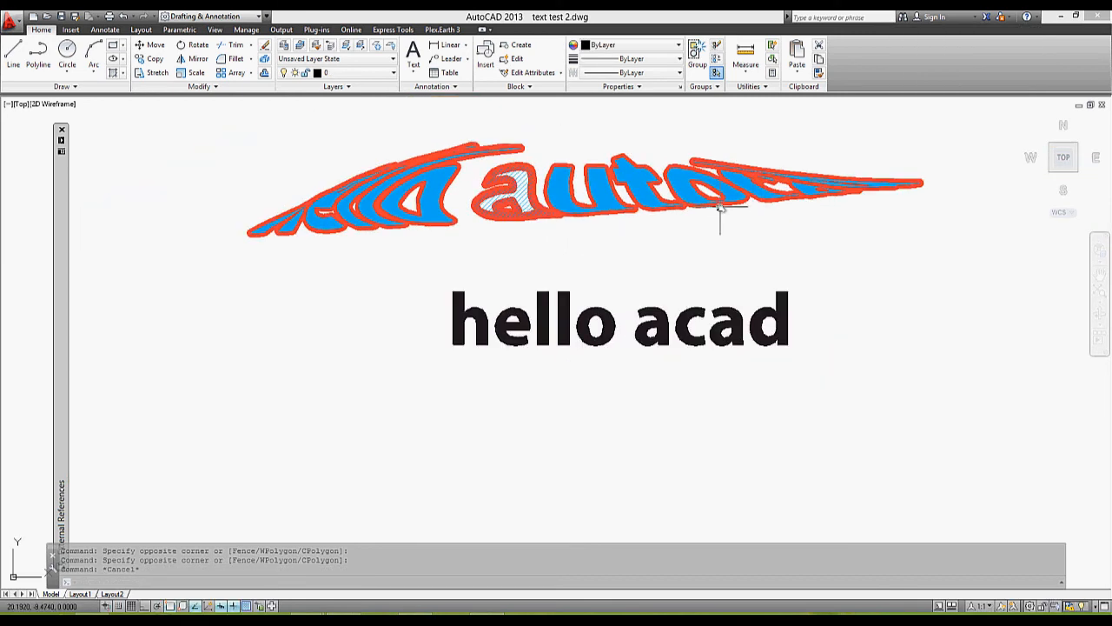
Select the second "l" and the "h" of "hello" in turn to inspect their hatch fills, deselecting each.
scroll(718, 205, down, 2)
middle_drag(747, 206, 619, 296)
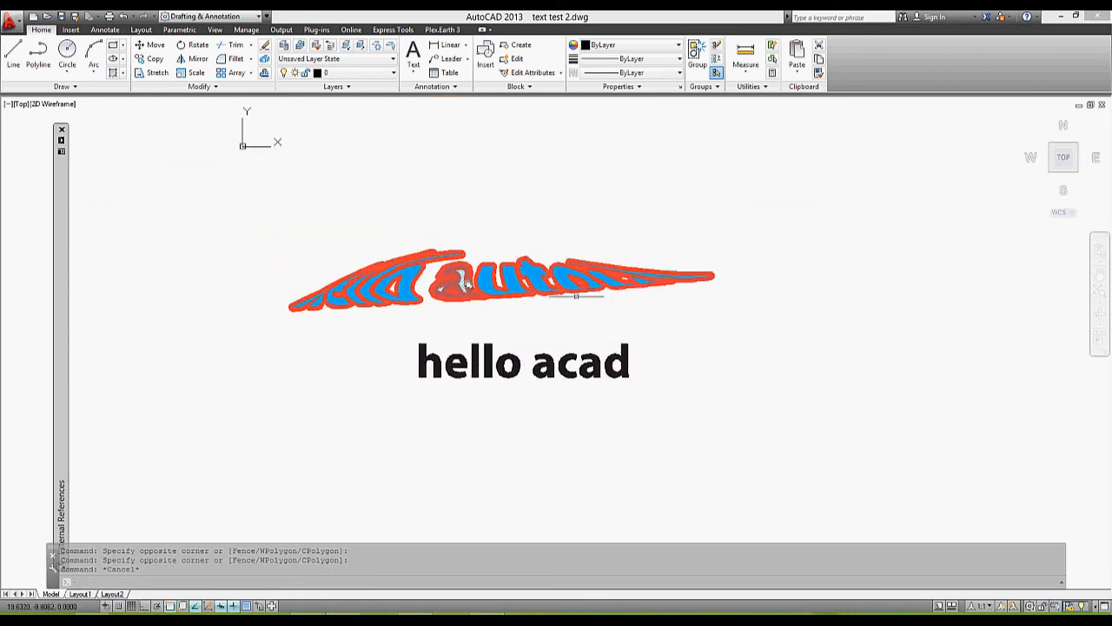
click(487, 352)
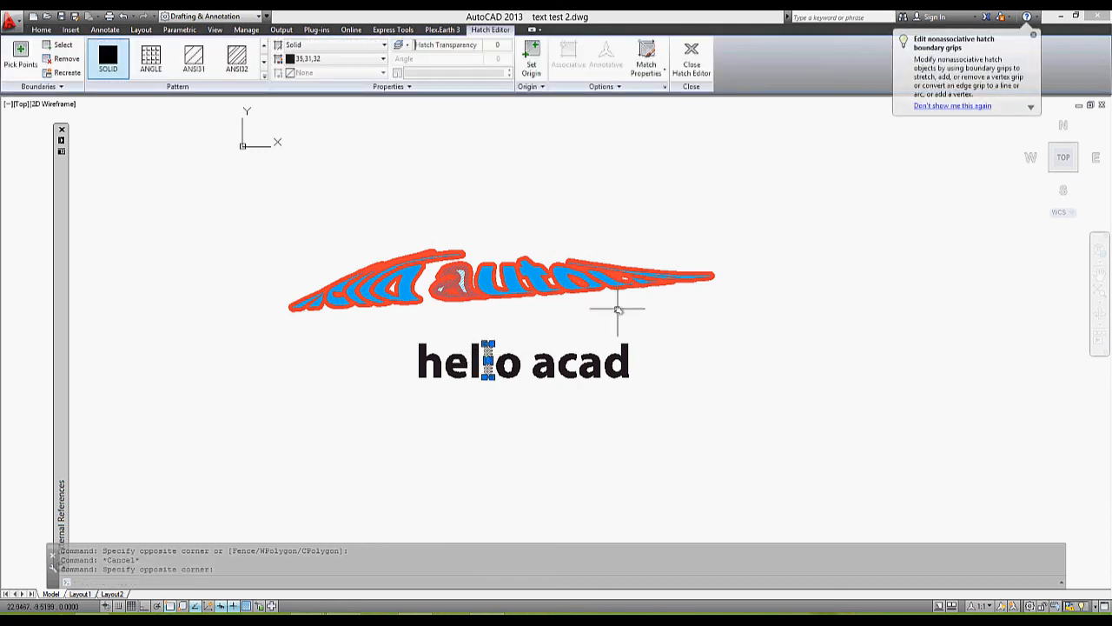
key(Escape)
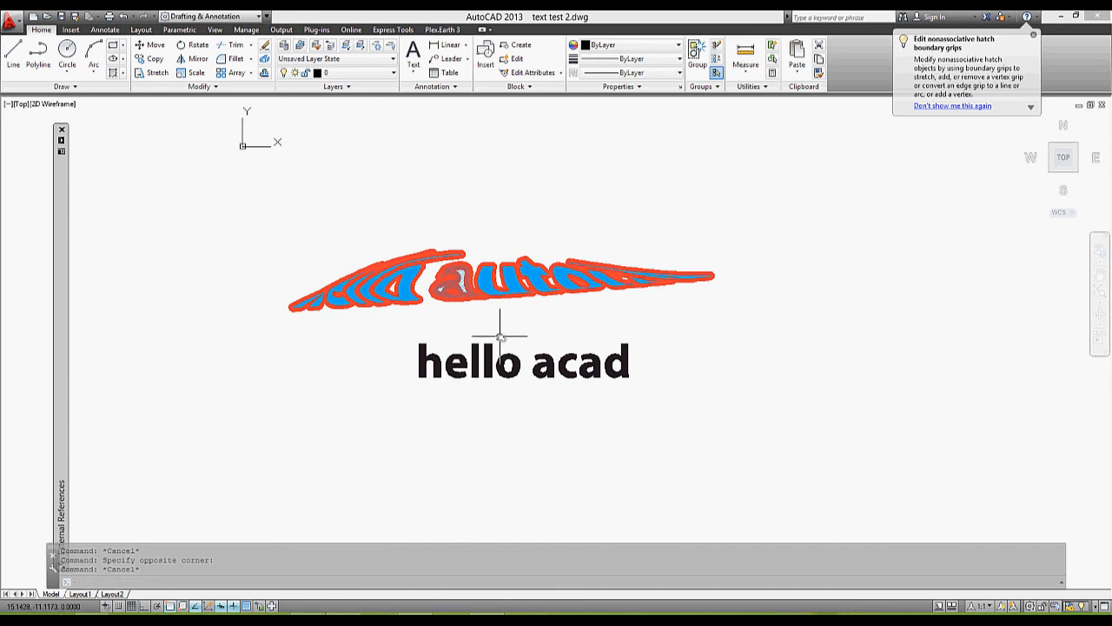
scroll(469, 339, up, 4)
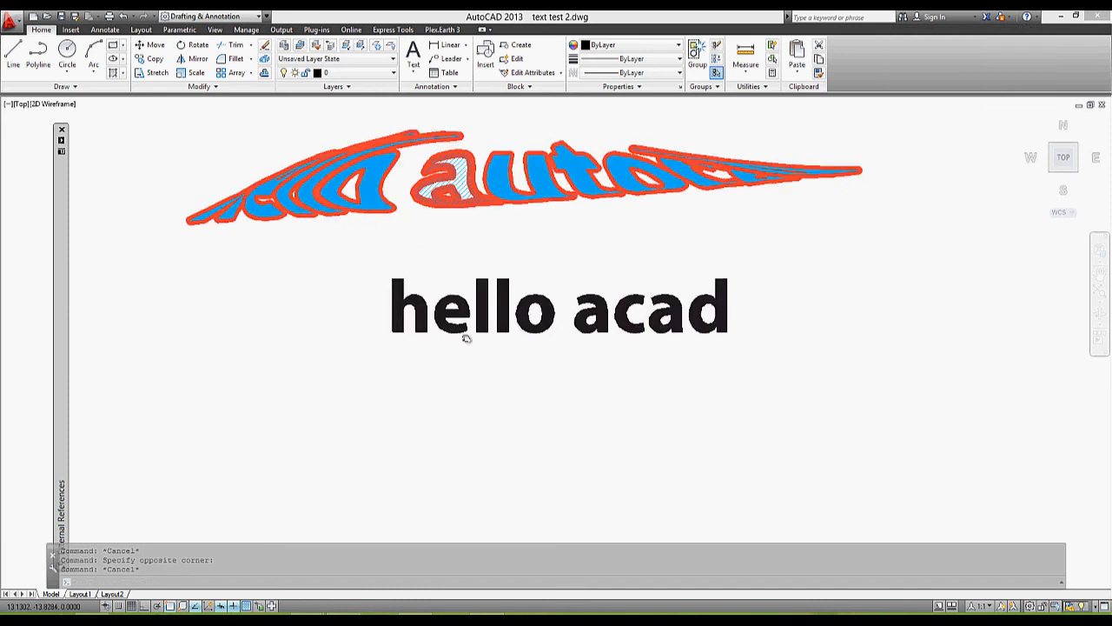
click(380, 271)
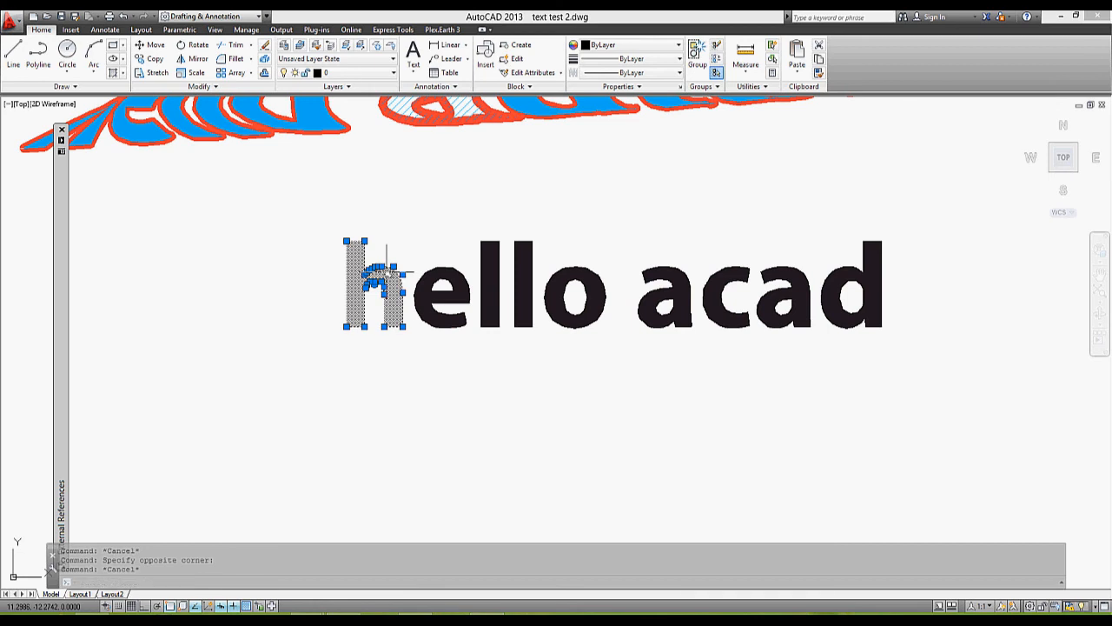
key(Escape)
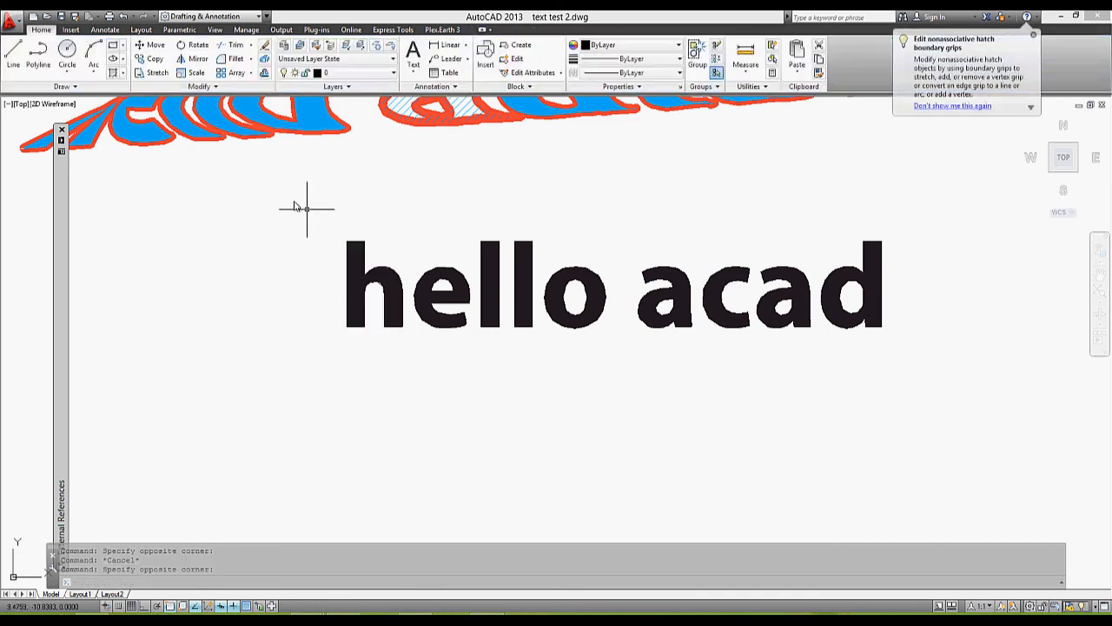
Select all objects forming the letter "h" of "hello acad" and set their color to ByLayer.
click(261, 424)
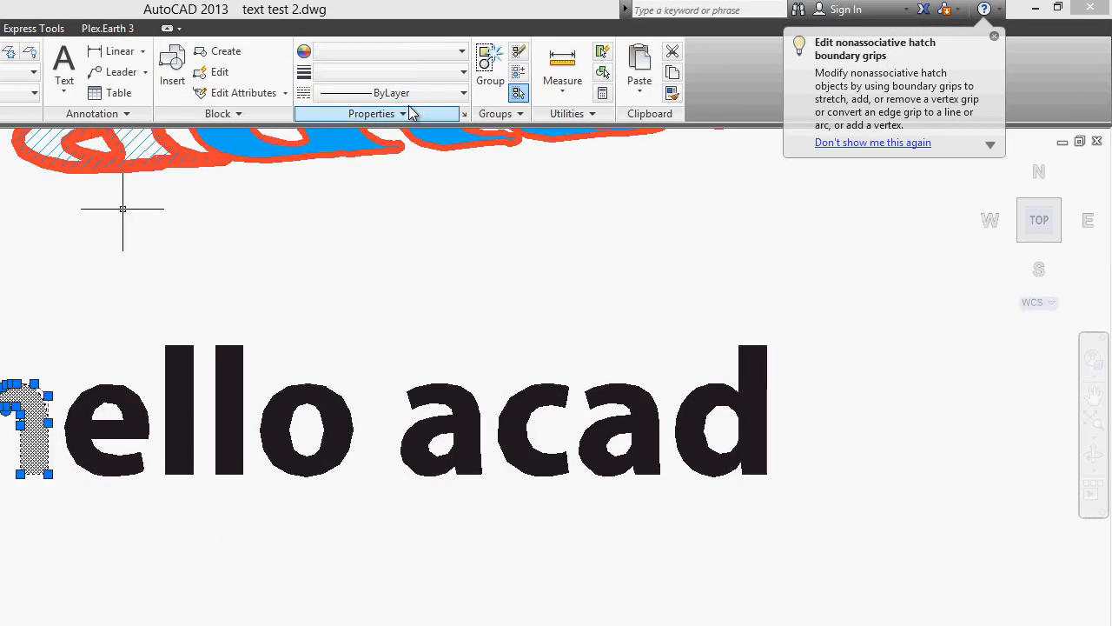
click(387, 50)
click(372, 73)
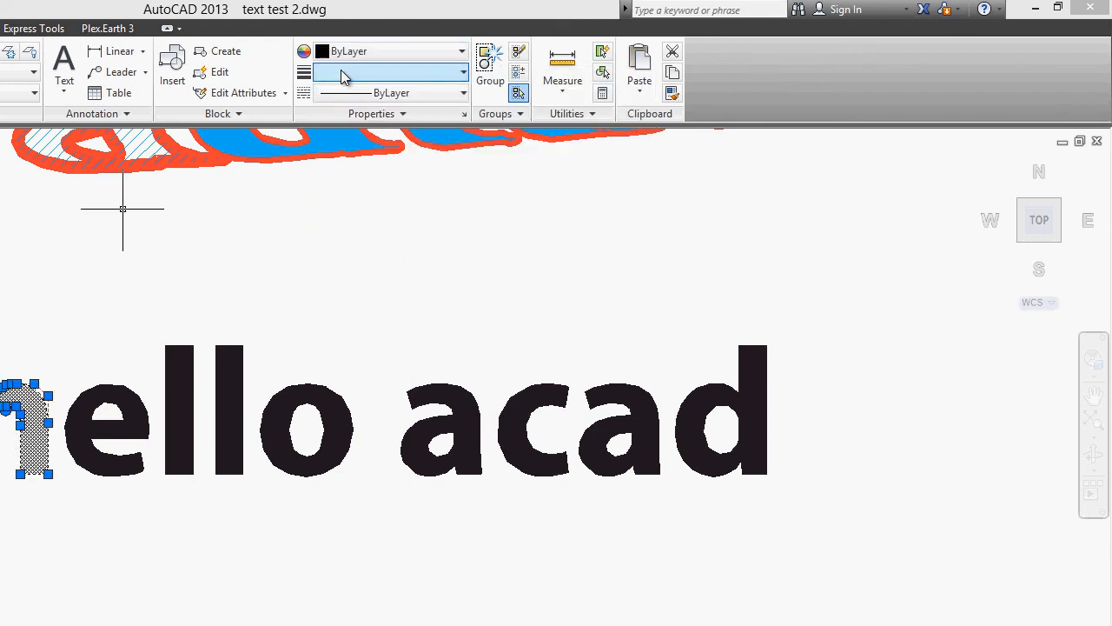
Set the lineweight of the selected letter "h" objects to ByLayer and clear the selection.
click(387, 71)
click(291, 319)
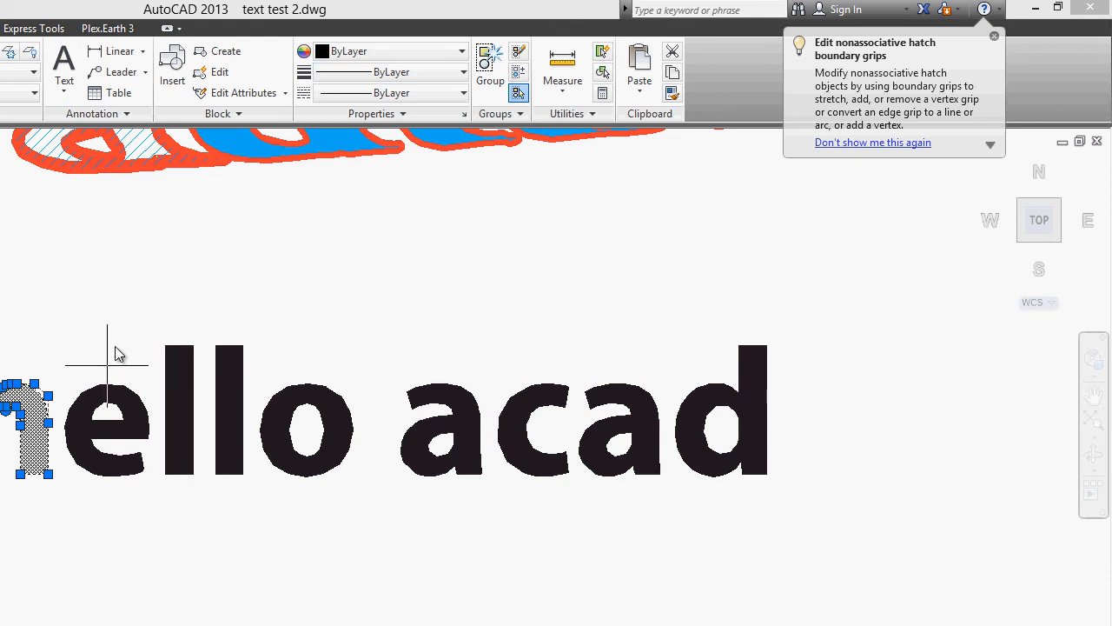
key(Escape)
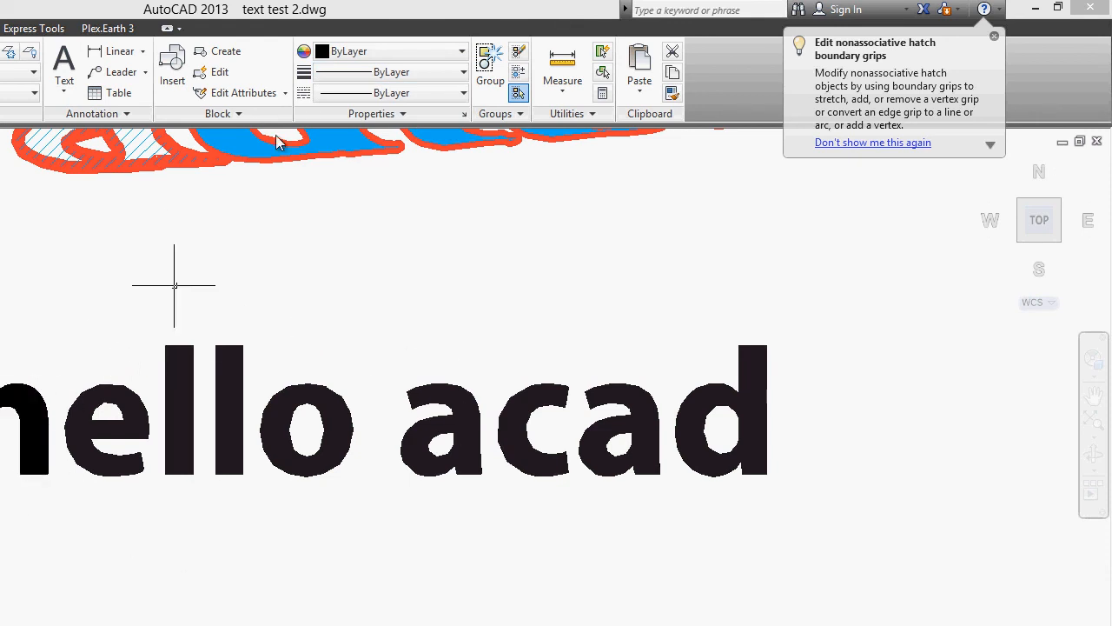
Select the final "d" of "hello acad", review its color and lineweight options without changing them, and clear the selection.
scroll(377, 259, down, 2)
mouse_move(377, 259)
middle_down()
mouse_move(343, 434)
mouse_move(326, 465)
middle_up()
scroll(333, 261, down, 2)
middle_drag(377, 259, 120, 346)
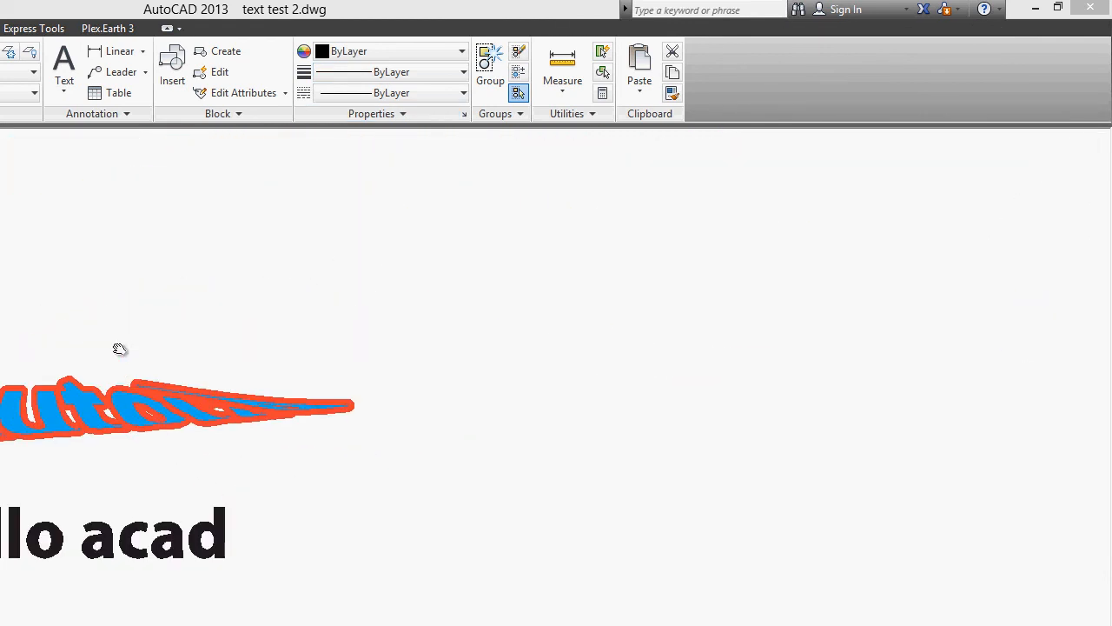
middle_drag(259, 331, 304, 335)
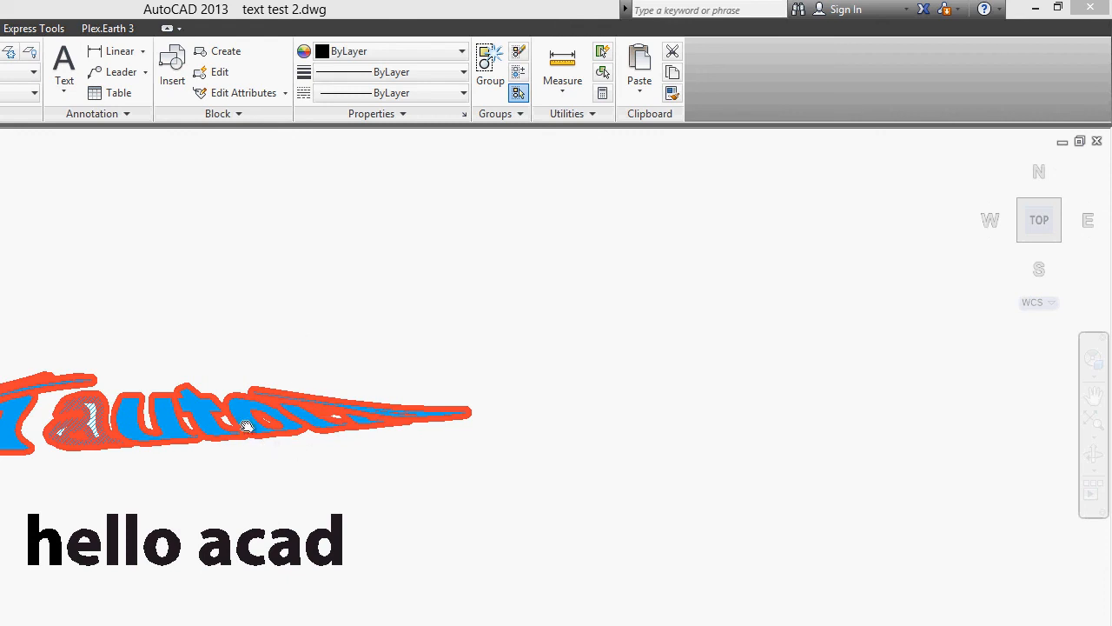
mouse_move(334, 428)
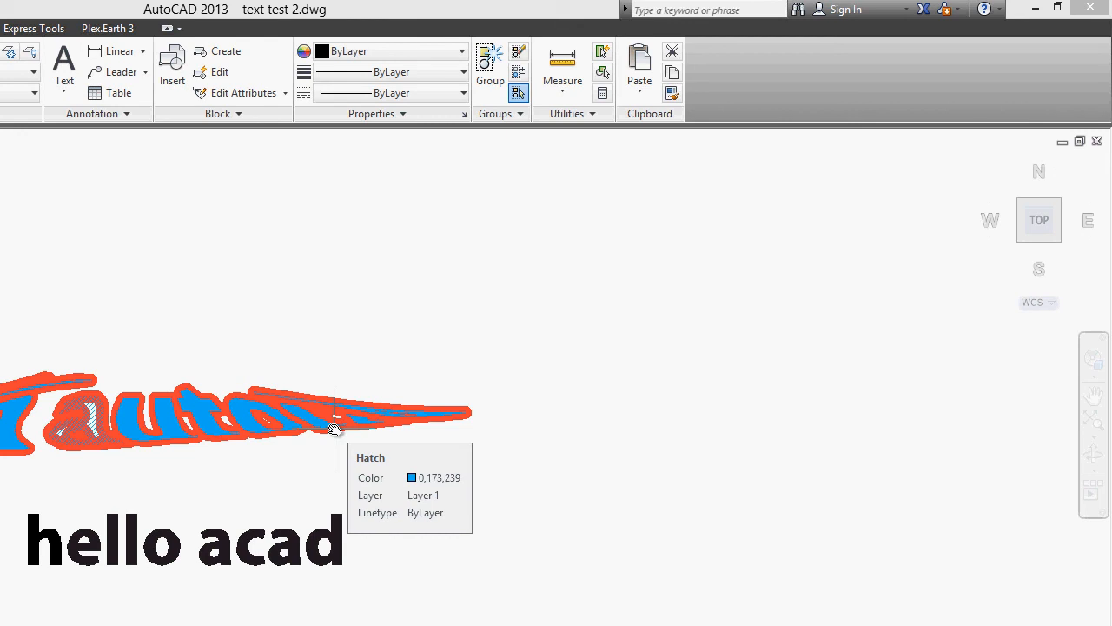
click(357, 506)
click(329, 524)
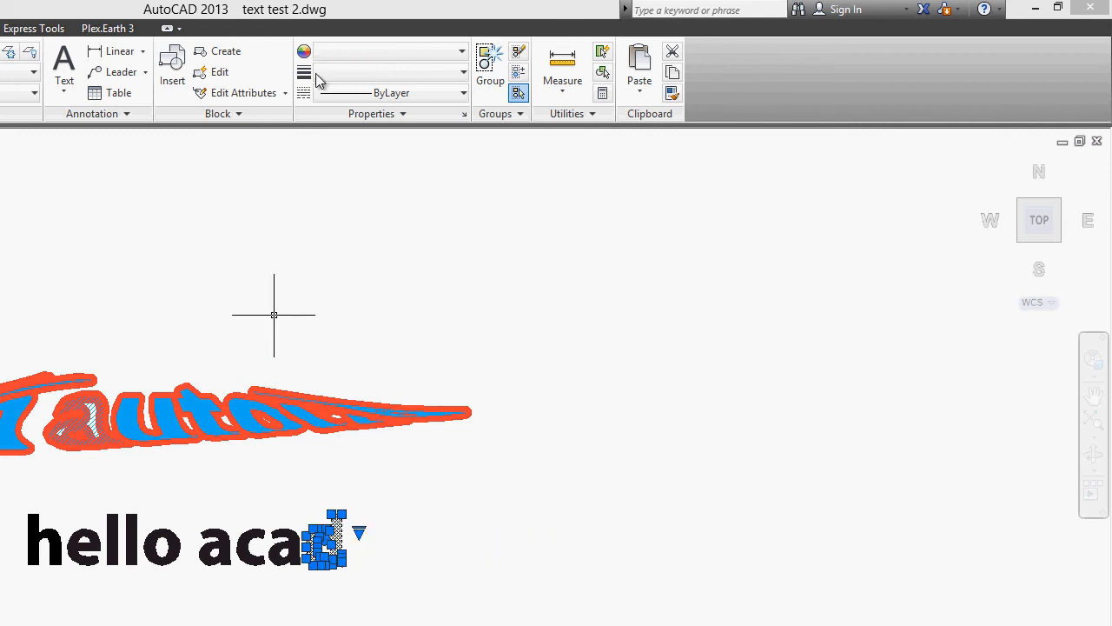
click(365, 51)
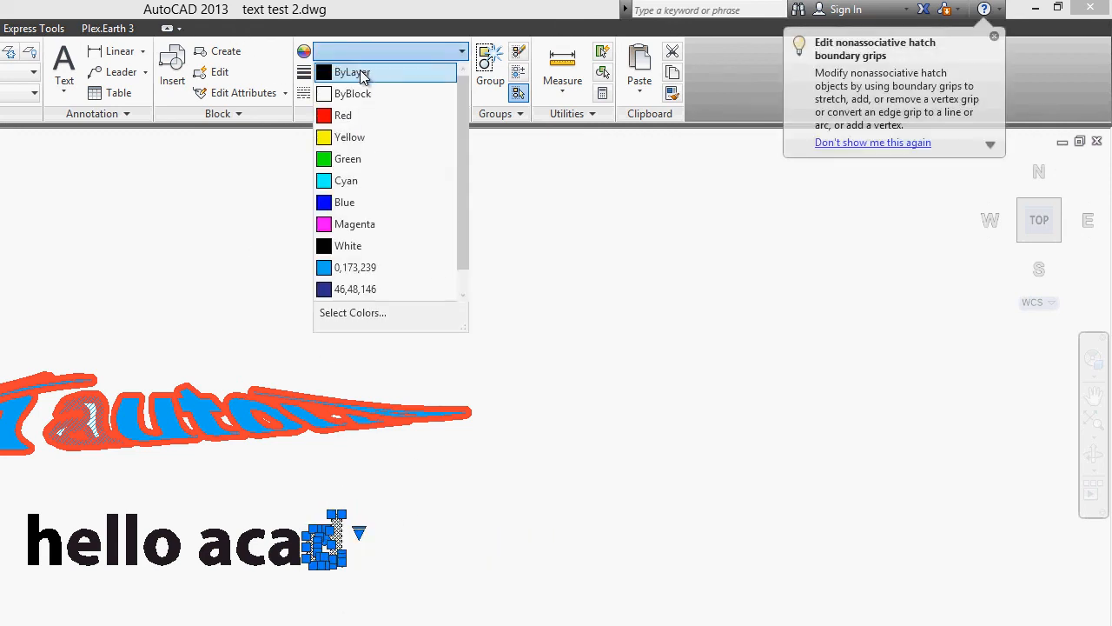
click(545, 226)
click(413, 72)
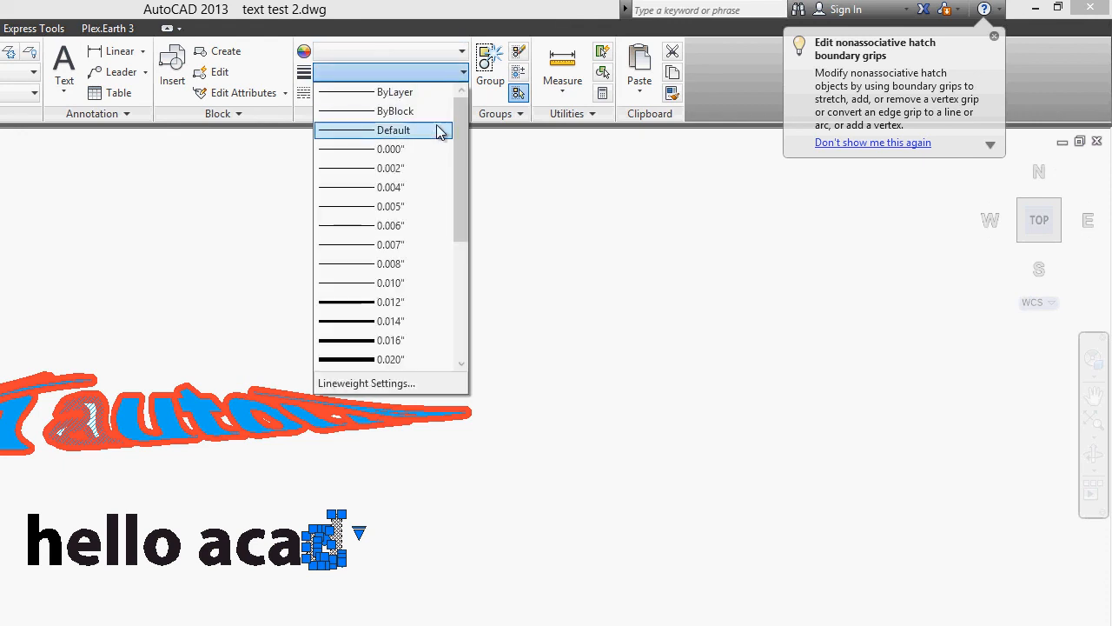
click(169, 612)
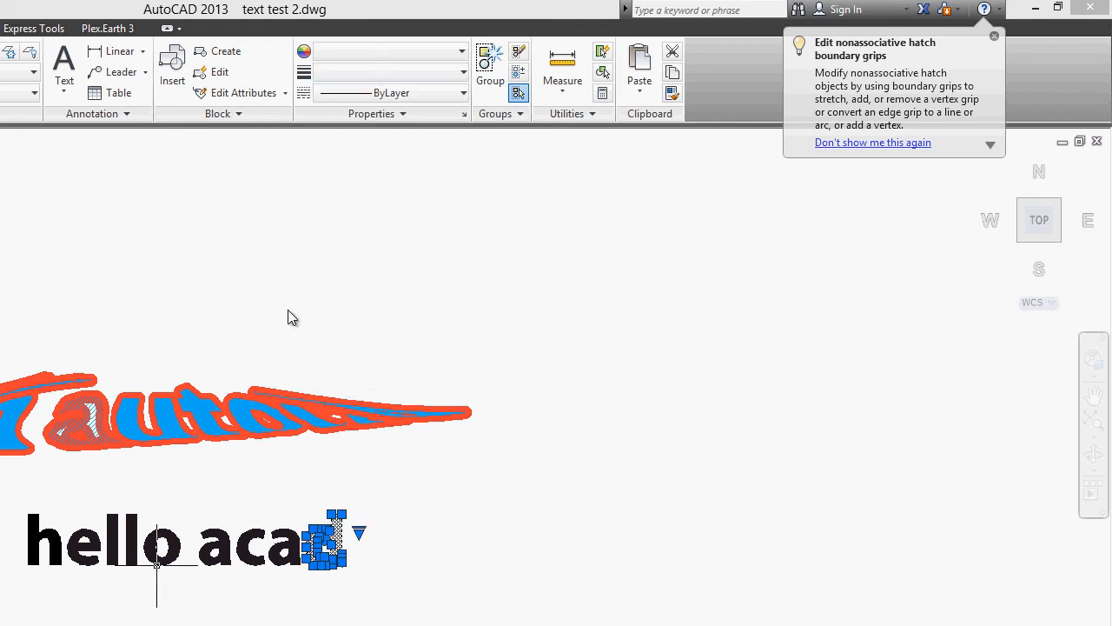
key(Escape)
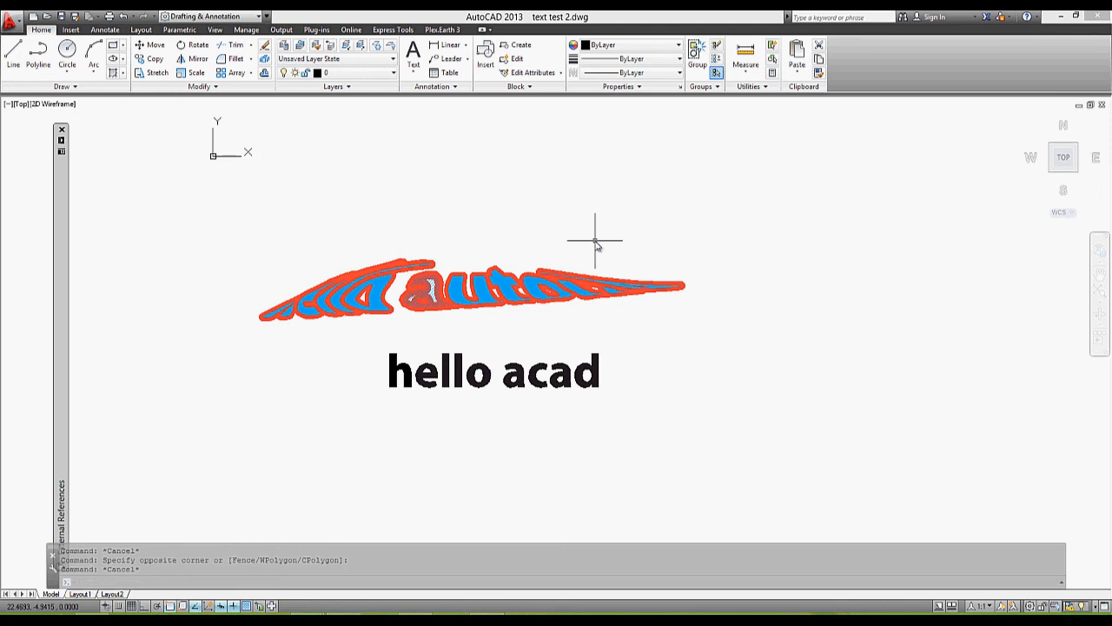
middle_drag(571, 244, 612, 246)
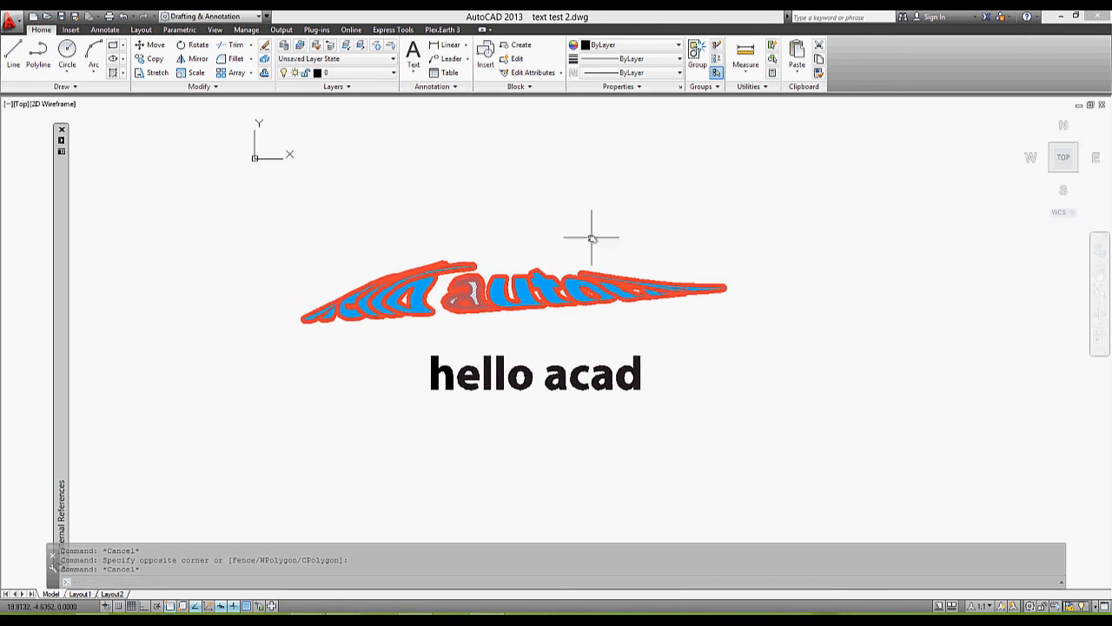